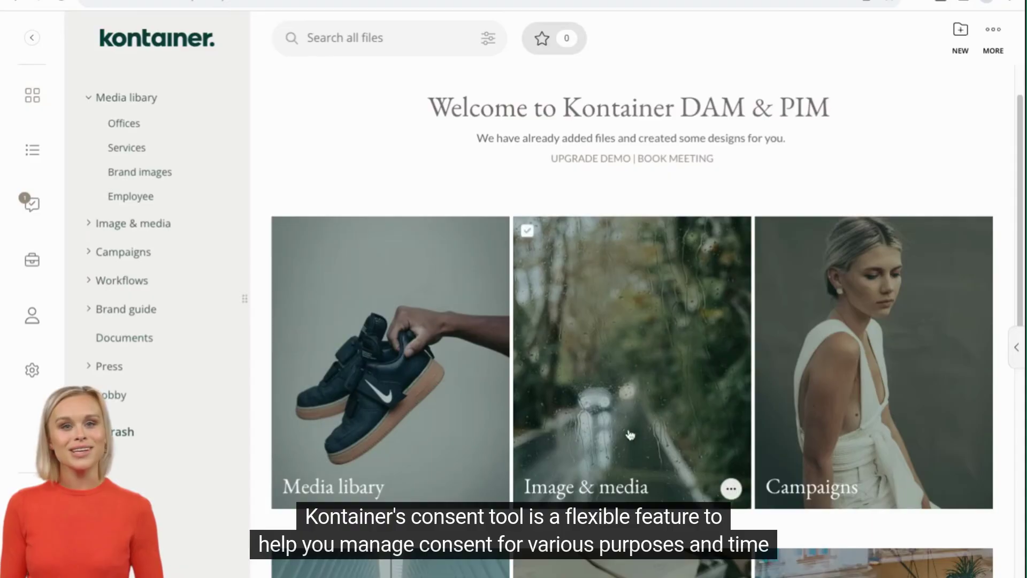
Step: Go to Media libary's Employee folder and scroll down to its grid of staff photos
scroll(630, 435, down, 2)
scroll(630, 434, down, 5)
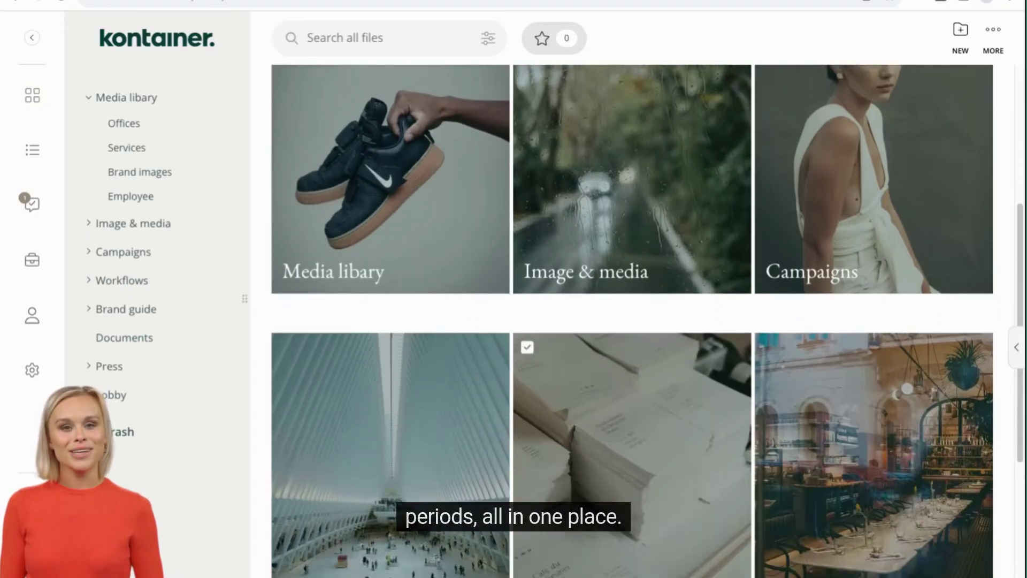
scroll(631, 375, down, 1)
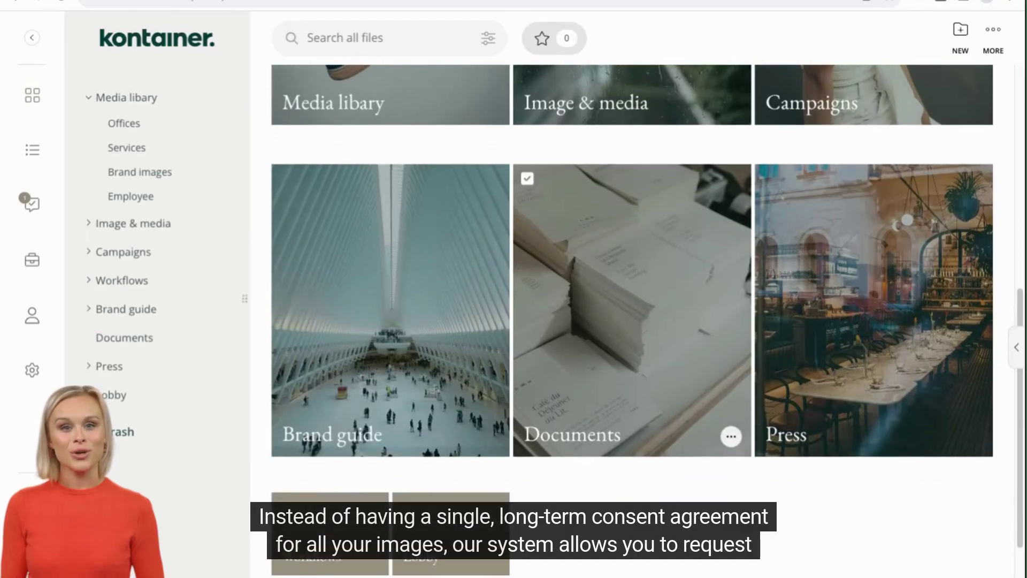
click(155, 104)
scroll(383, 353, down, 8)
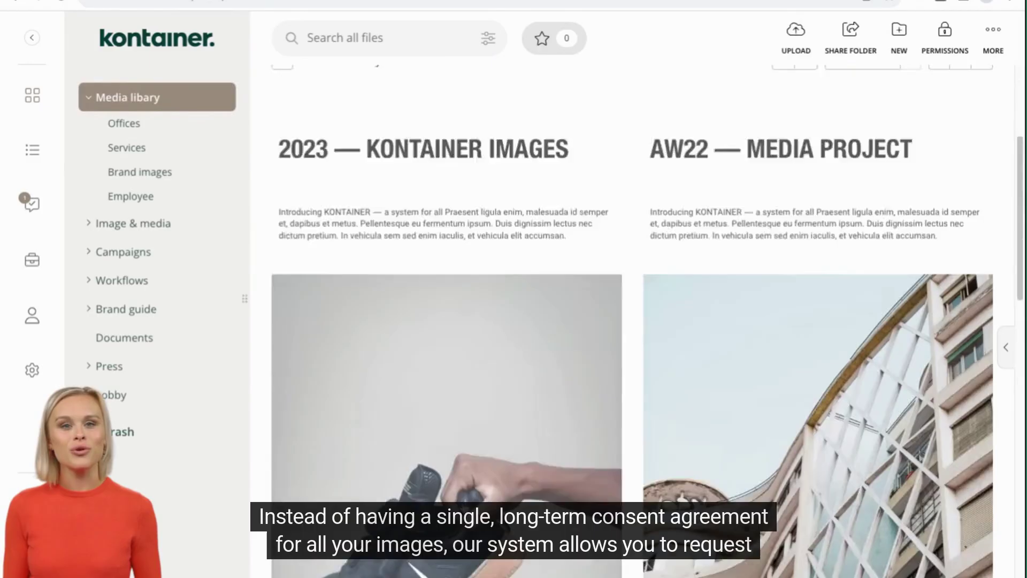
scroll(415, 484, down, 5)
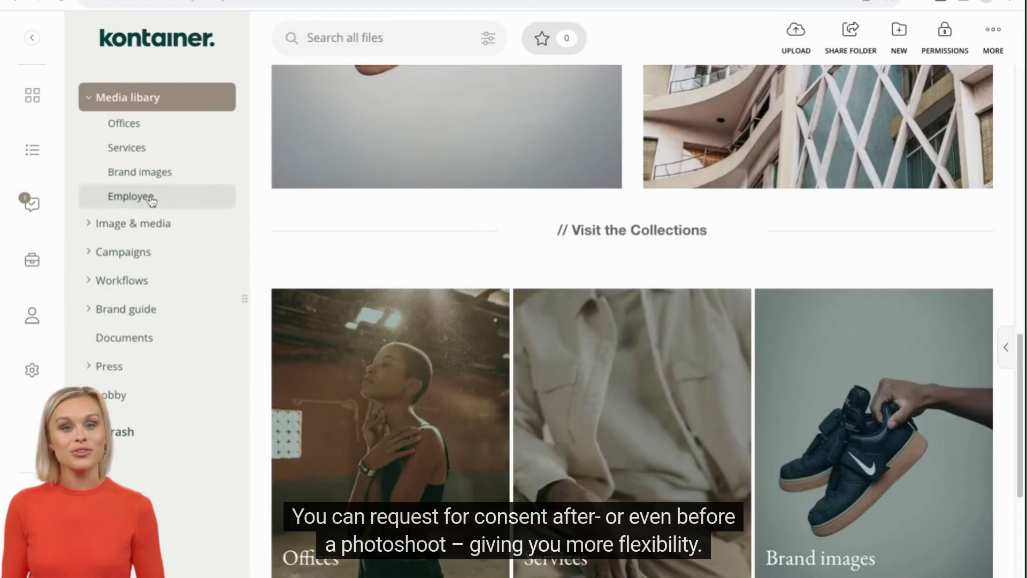
click(150, 197)
scroll(454, 454, down, 5)
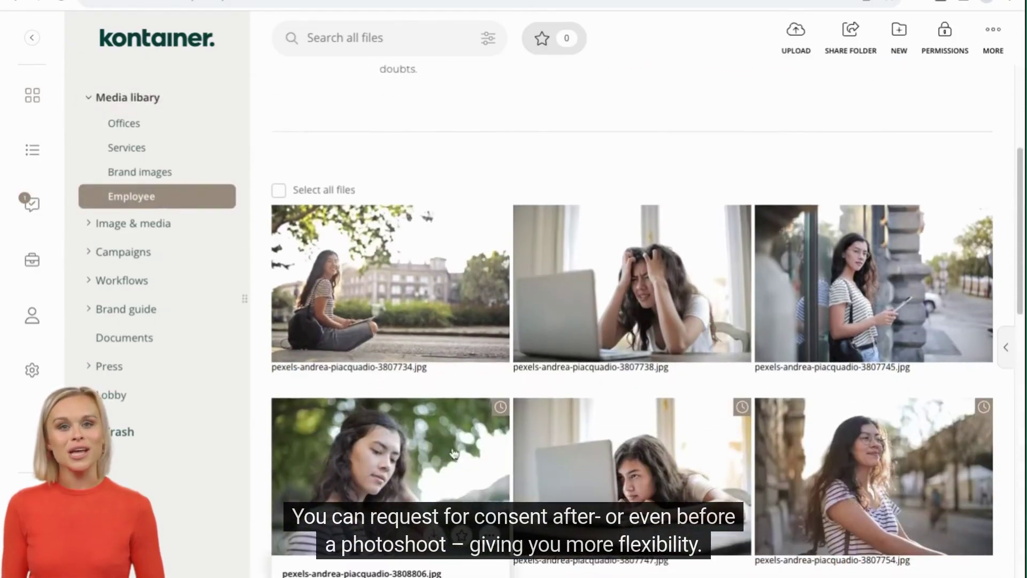
Step: Preview the first employee photo full-size and step through the next two images
click(453, 454)
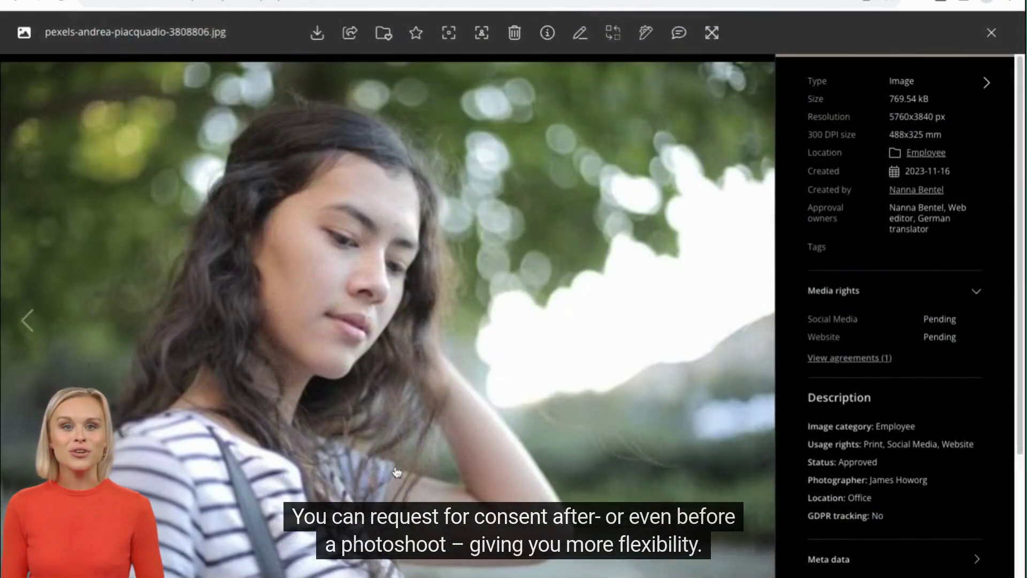
key(Right)
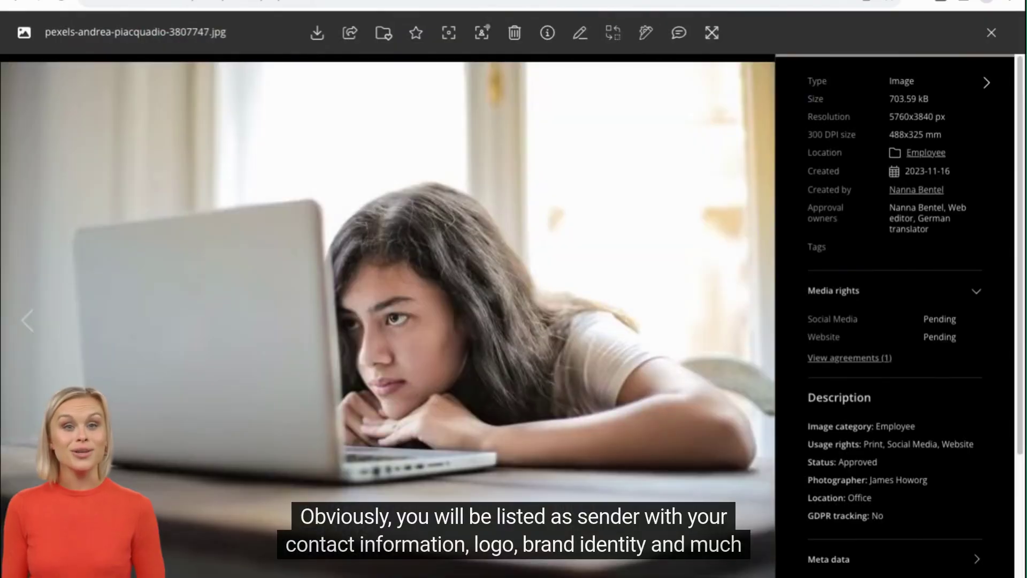
key(Right)
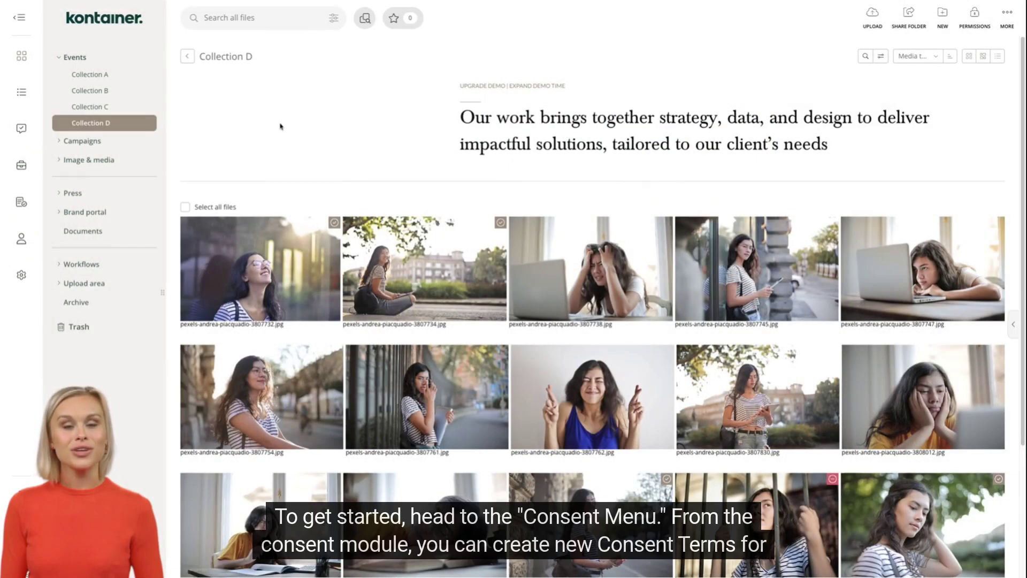
Step: Open the consent module to list the four Consent terms
click(22, 205)
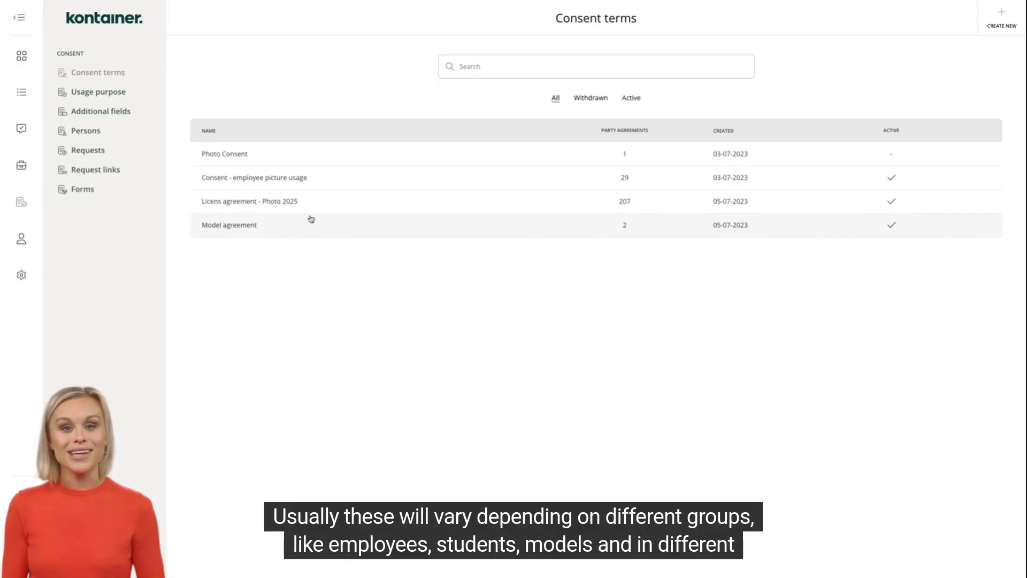
Step: Review the Licens agreement - Photo 2025 term, then view the Usage purpose list
click(283, 203)
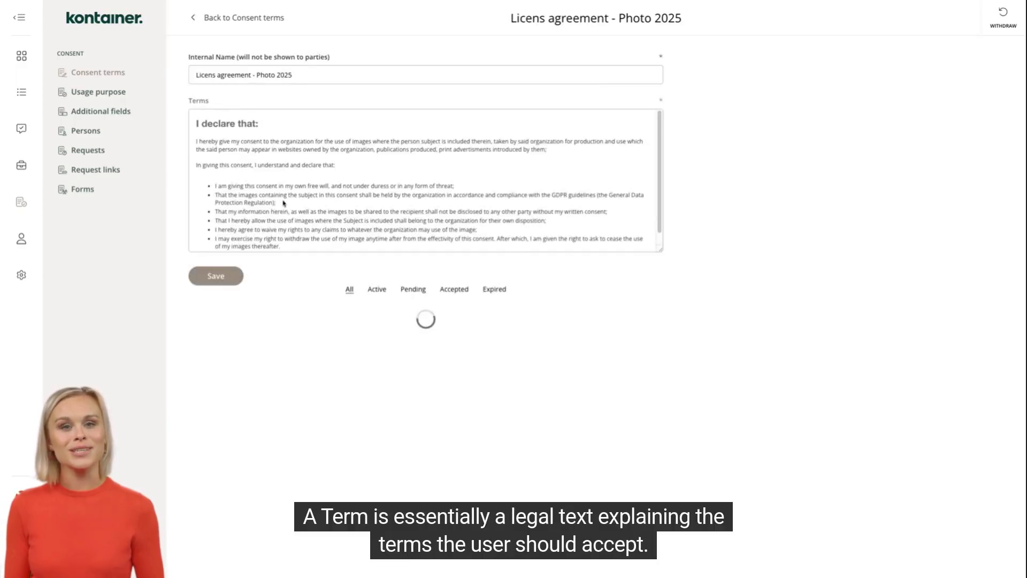
scroll(283, 204, down, 1)
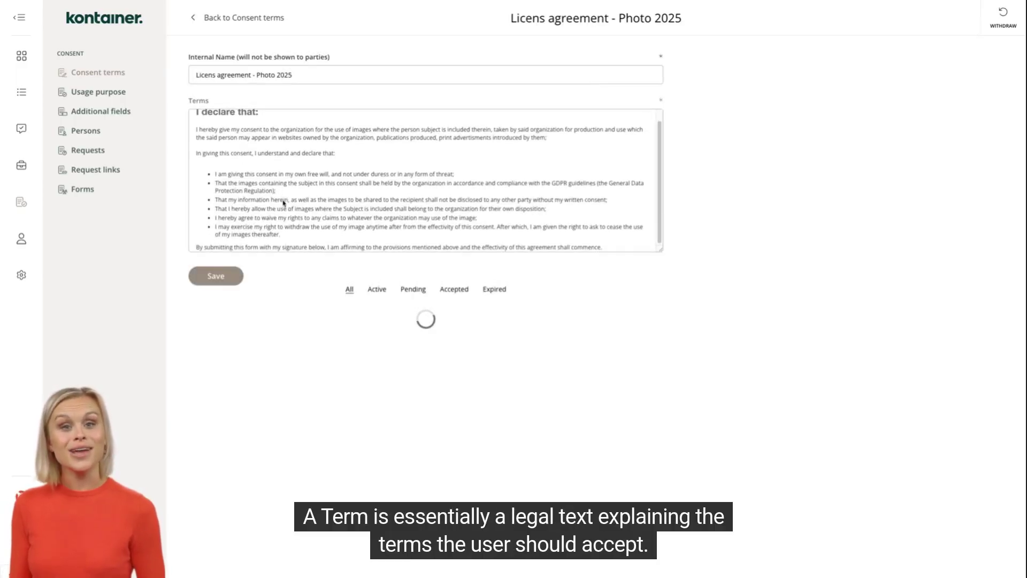
scroll(425, 180, up, 1)
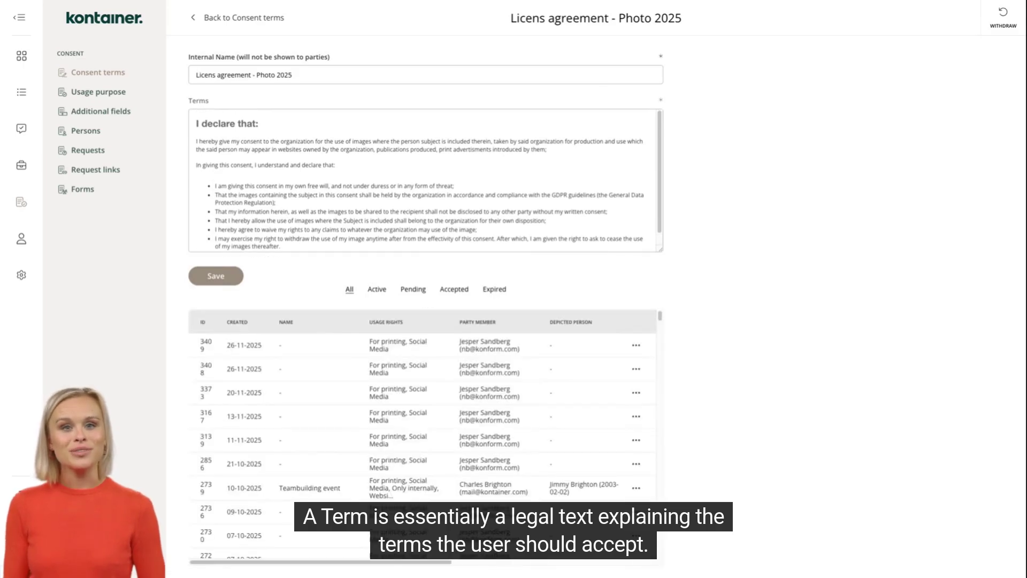
click(100, 94)
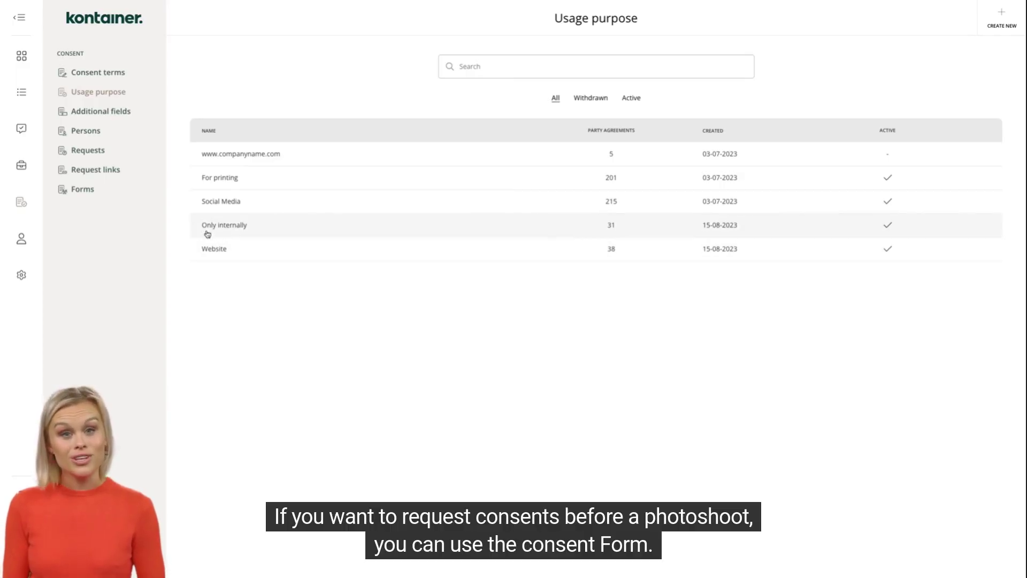
Step: Copy the English-language consent link for the Event X form from the Forms list
click(83, 190)
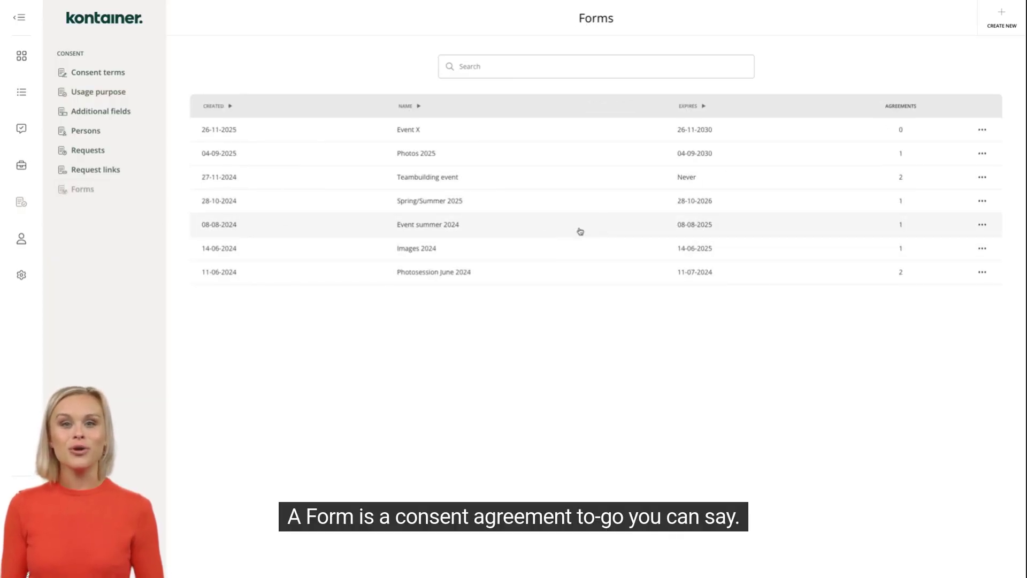
click(983, 130)
click(986, 138)
click(565, 306)
click(531, 344)
click(612, 344)
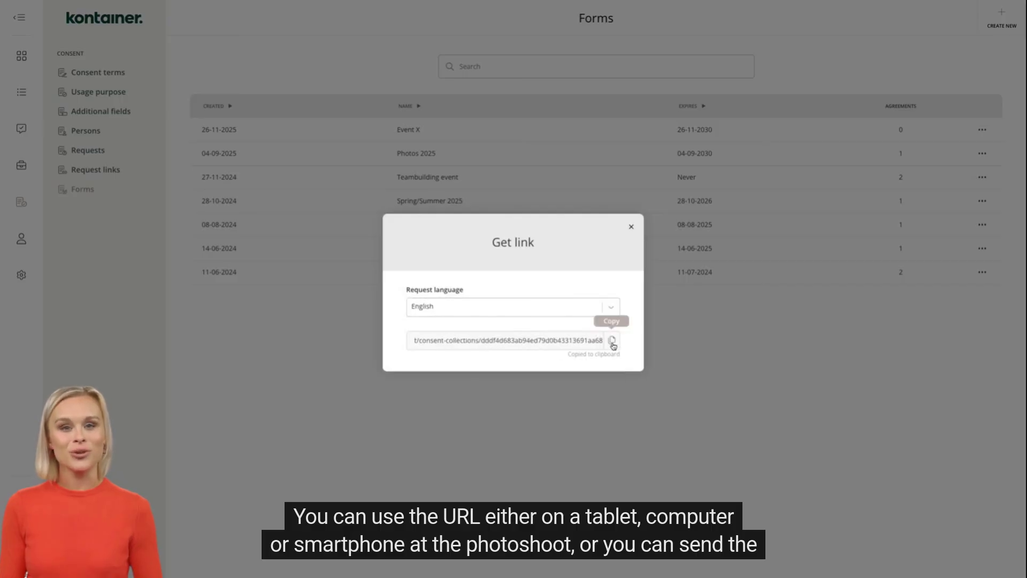
click(631, 229)
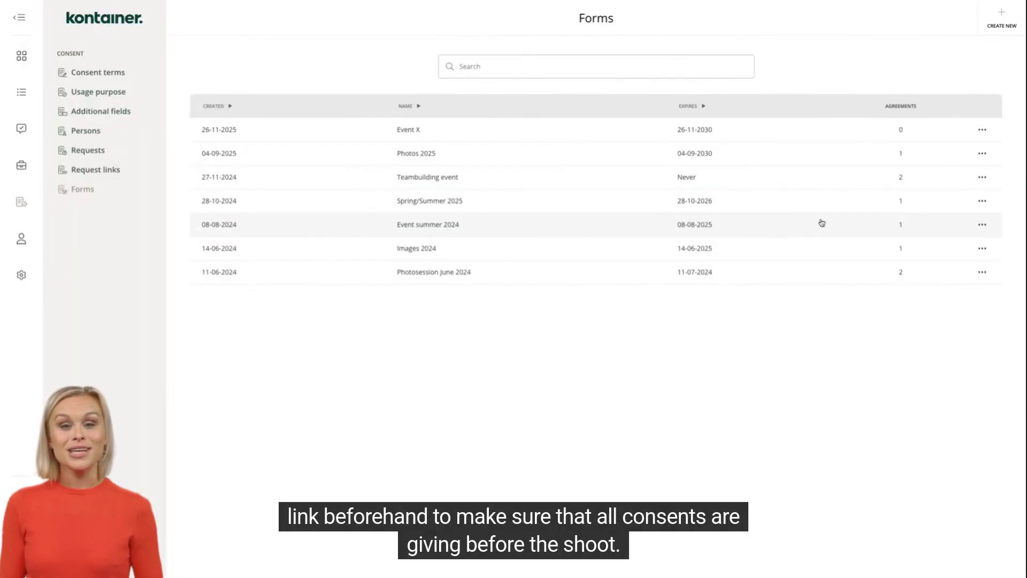
Step: Review the Event X form's fields in Edit and save them
click(983, 133)
click(966, 159)
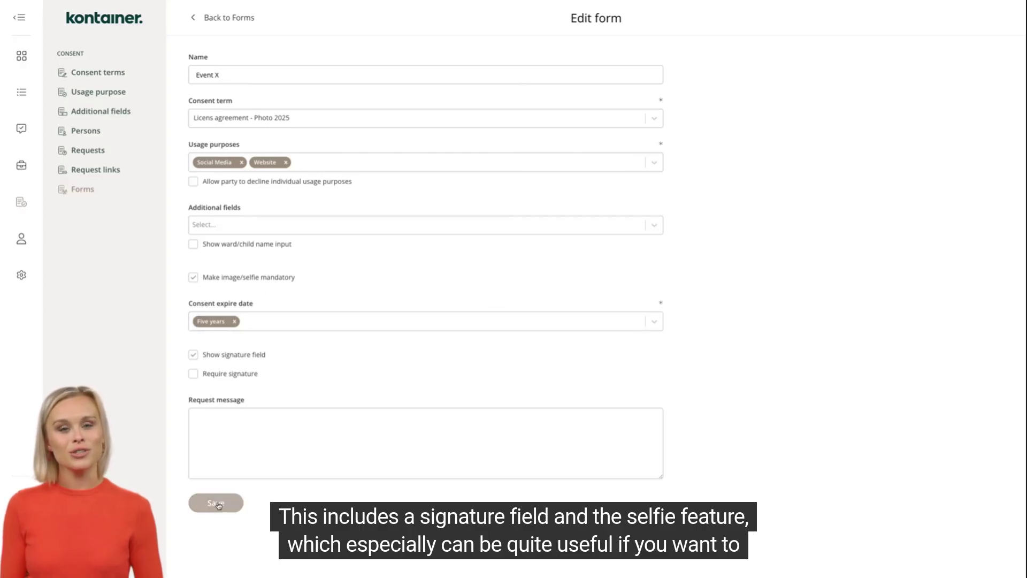
click(216, 502)
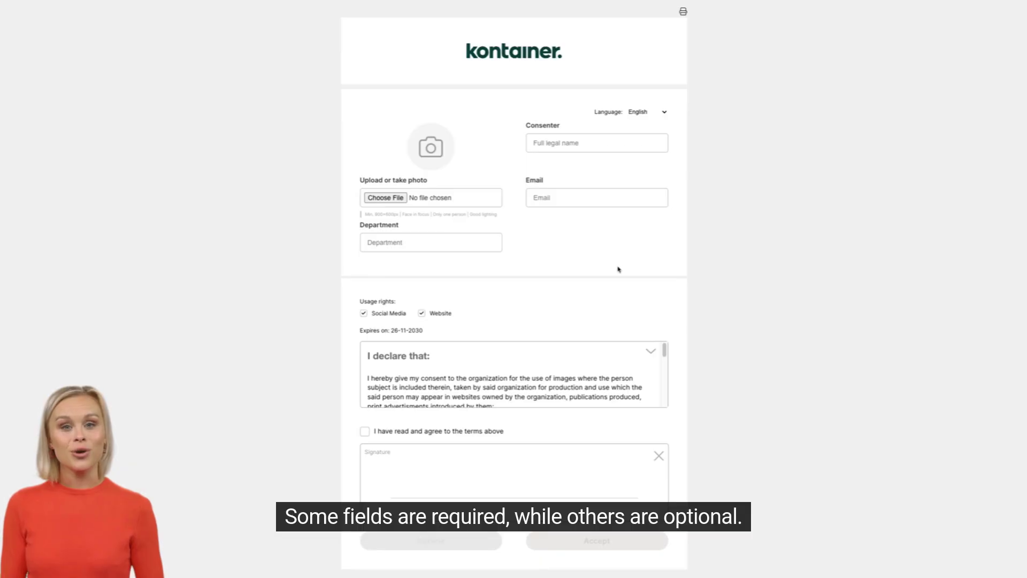
Step: Fill in the consenter's first name and e-mail address on the consent form
text(Mikkel)
click(571, 198)
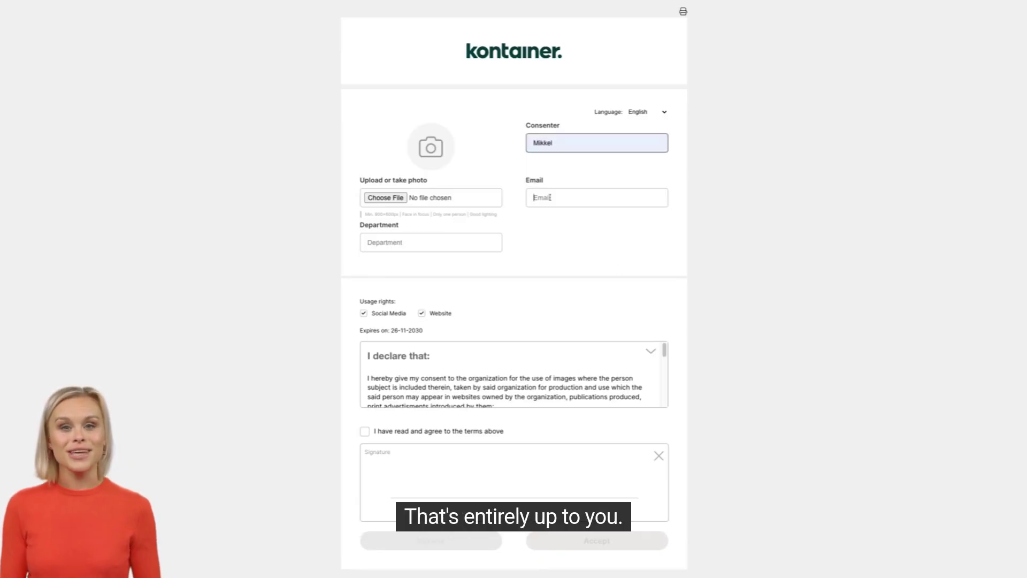
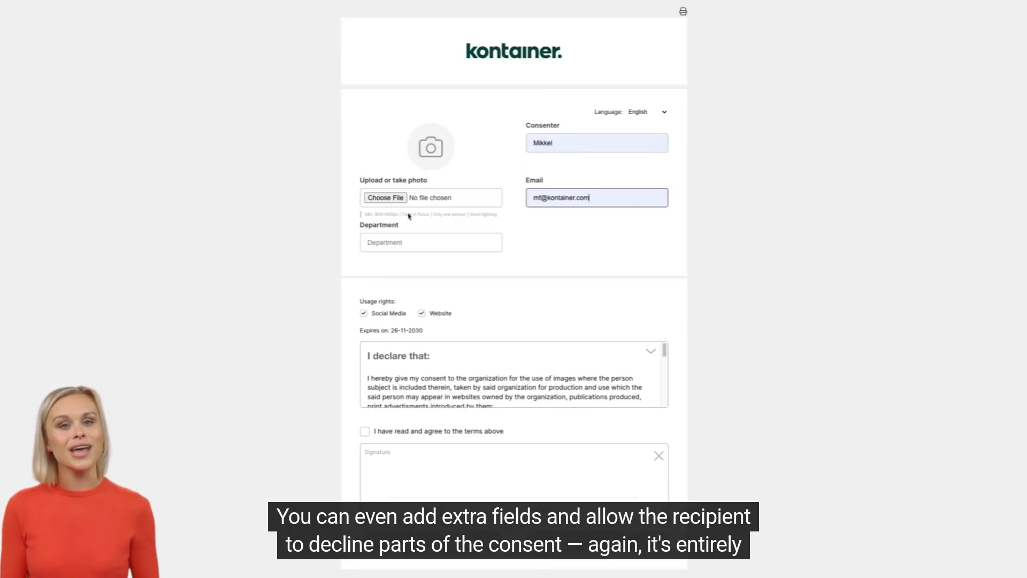
click(532, 251)
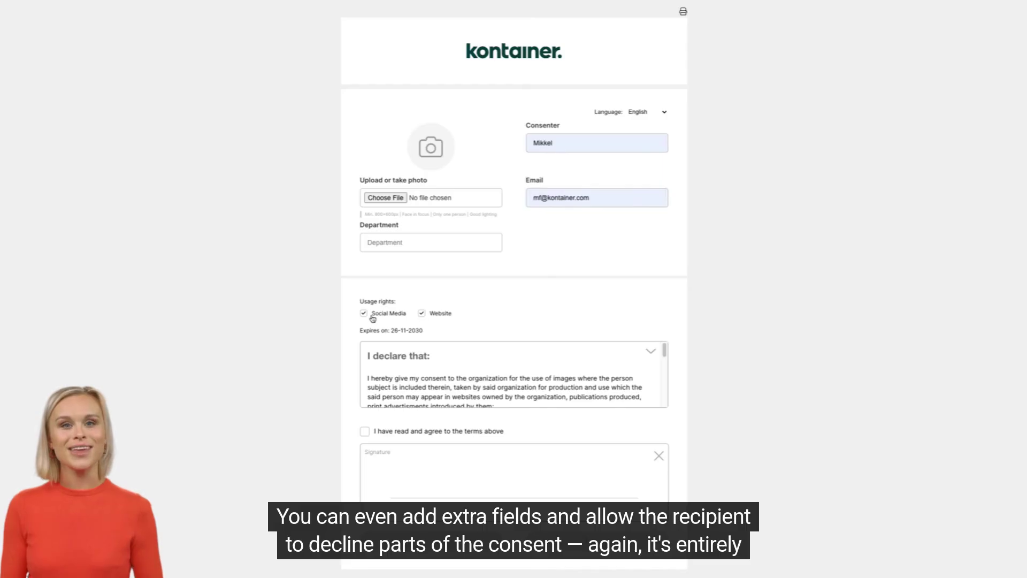
Step: Expand the full consent terms, draw a signature and tick the agree-to-terms box
click(652, 352)
scroll(595, 351, down, 4)
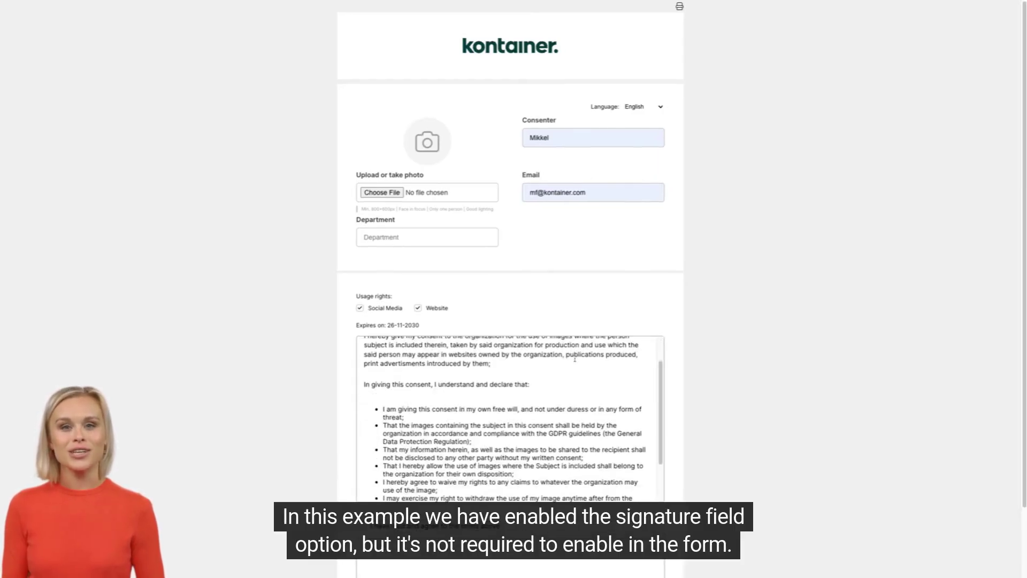
scroll(736, 396, down, 1)
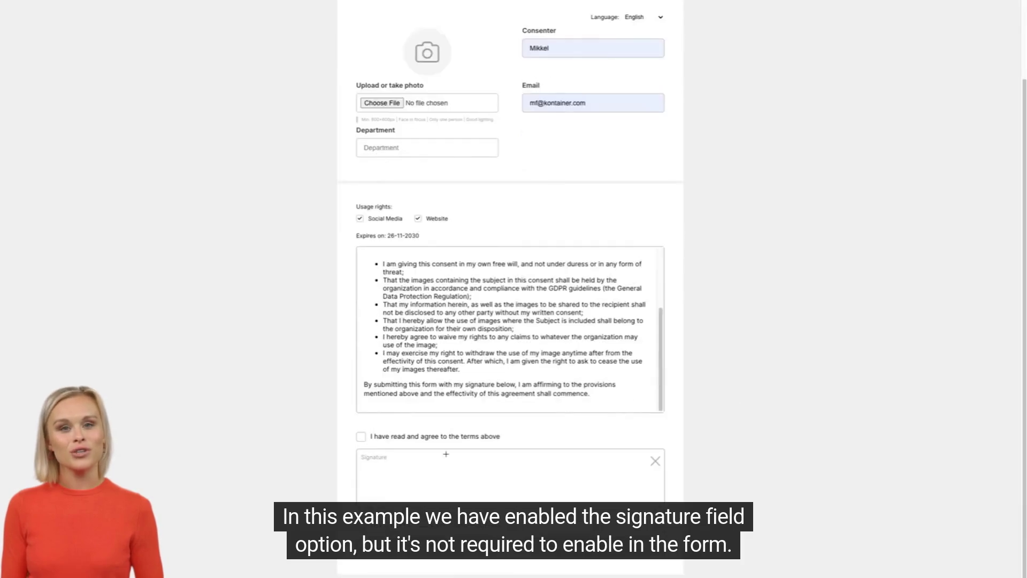
drag(410, 484, 601, 488)
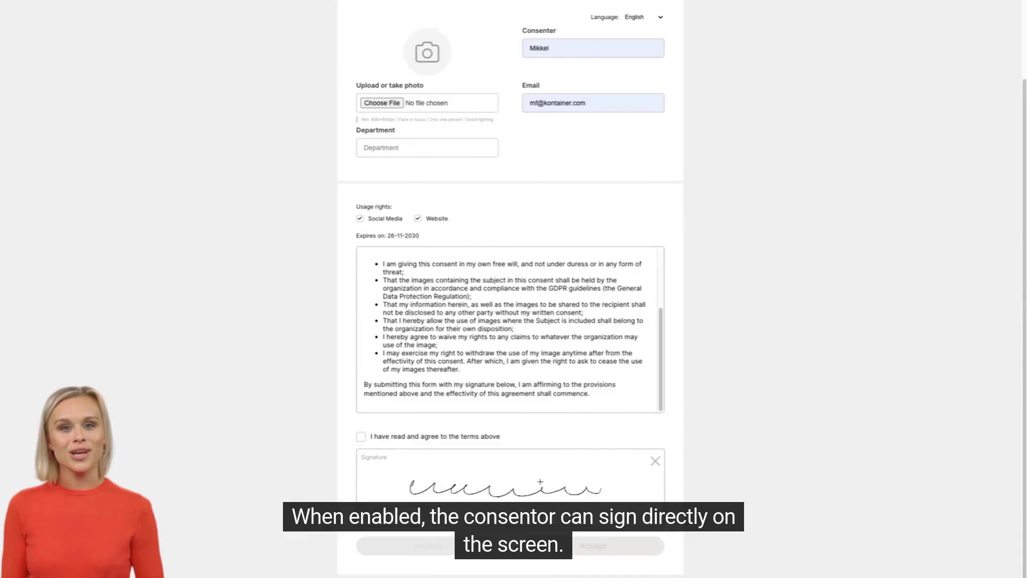
click(373, 441)
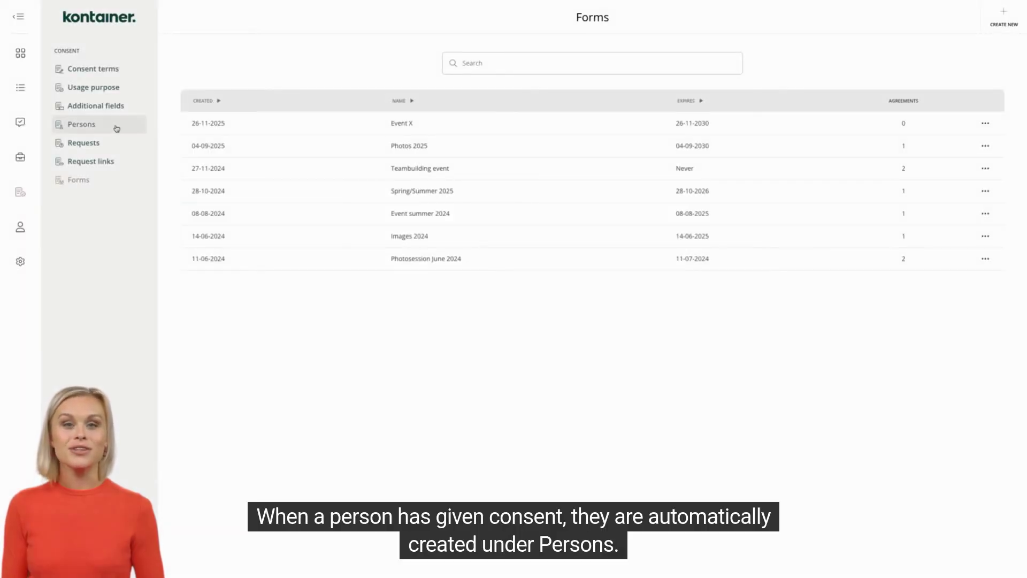
Step: Open a consenting person from the Persons list and scroll across their consents table
click(80, 128)
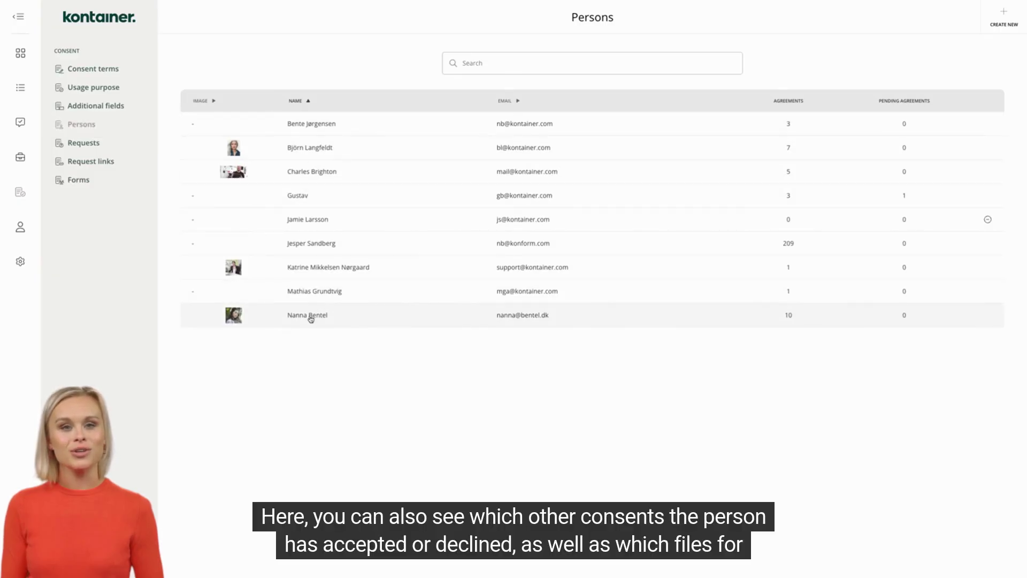
click(300, 150)
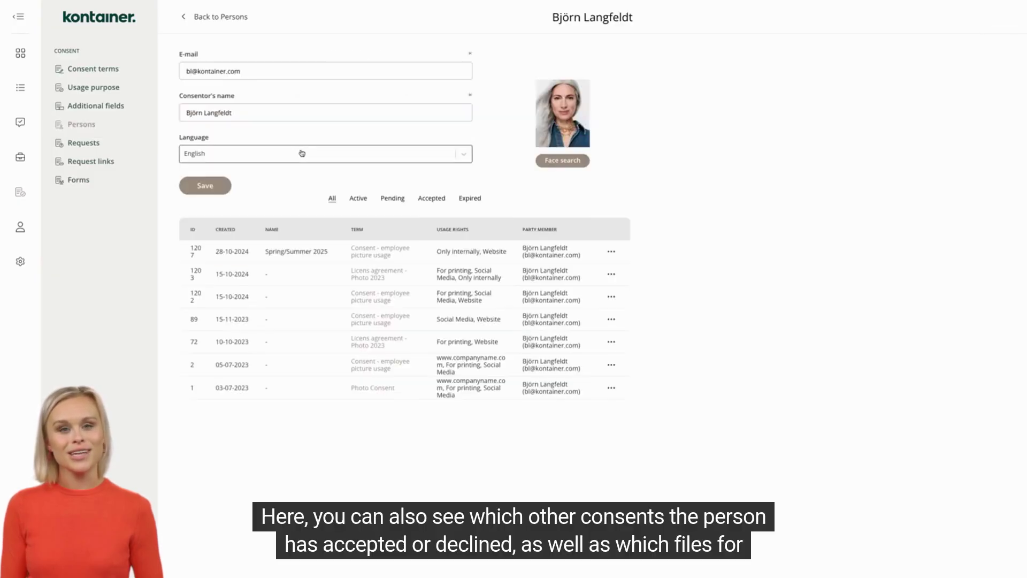
scroll(579, 281, right, 3)
scroll(580, 281, right, 5)
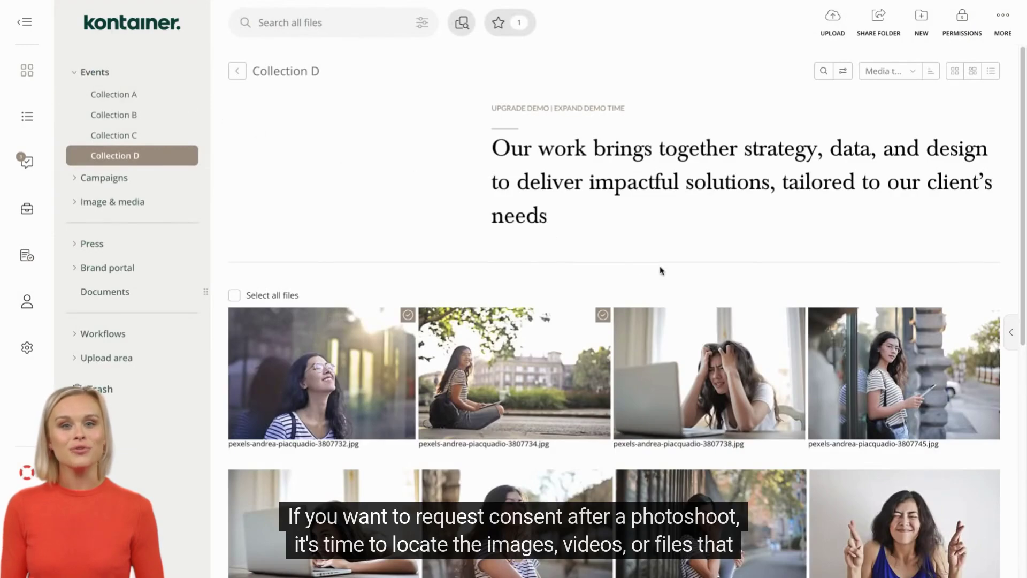
Step: Start a consent request for two selected Collection D images with two recipients
drag(704, 292, 909, 359)
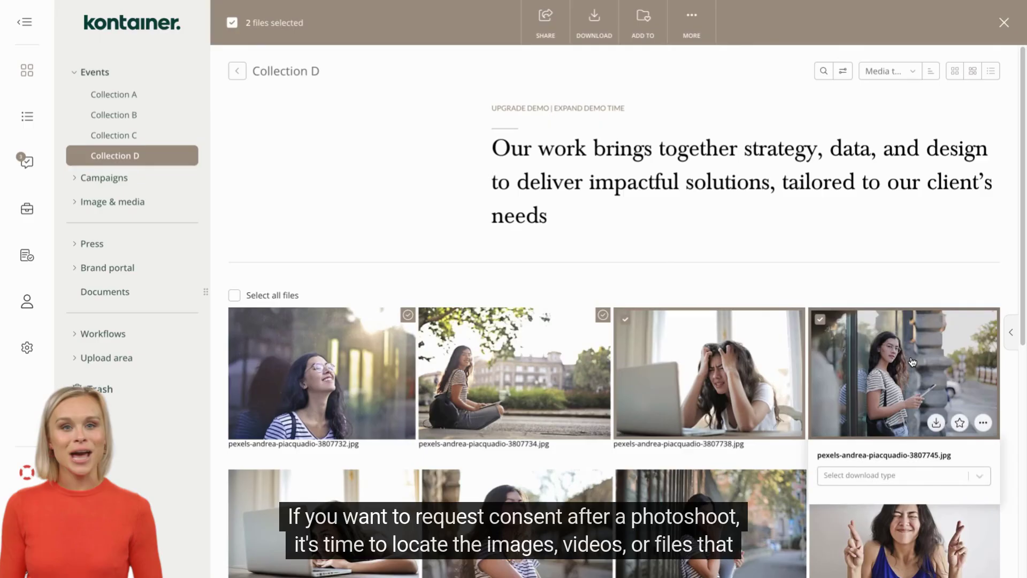
right_click(745, 346)
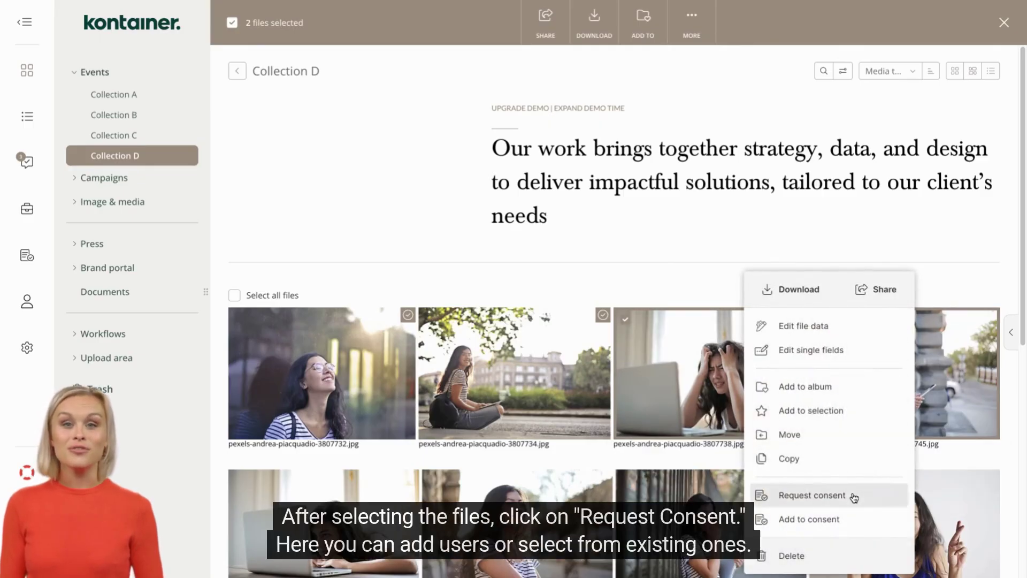
click(853, 496)
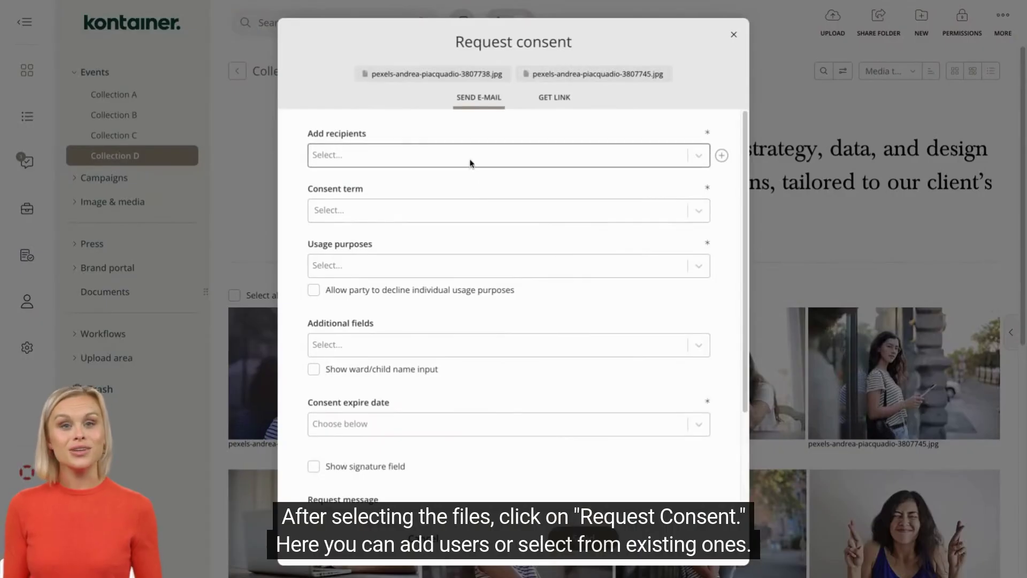
click(470, 163)
click(461, 197)
click(449, 182)
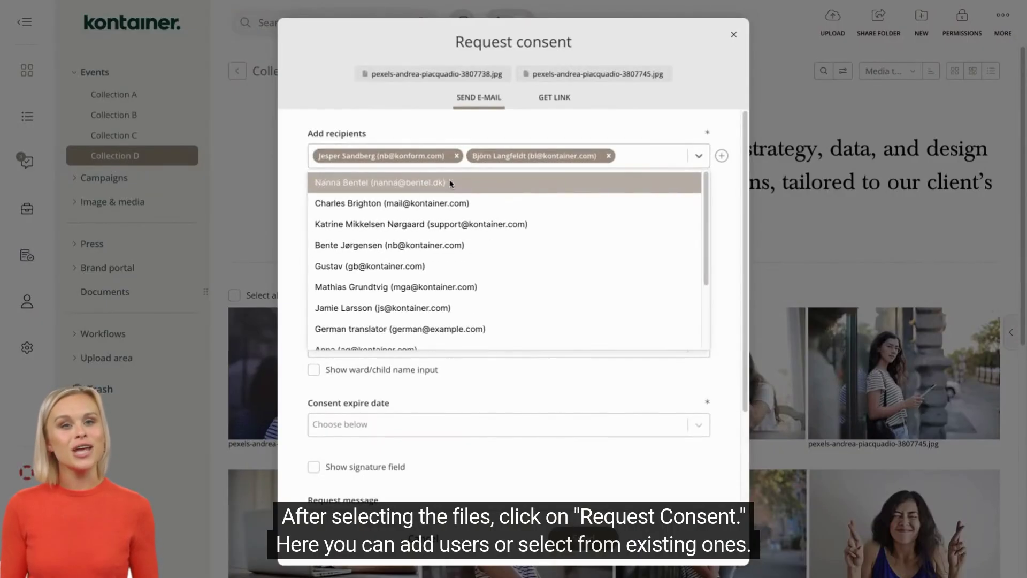
click(498, 132)
Step: Choose the Model agreement term with Website and Social Media usage purposes
click(445, 211)
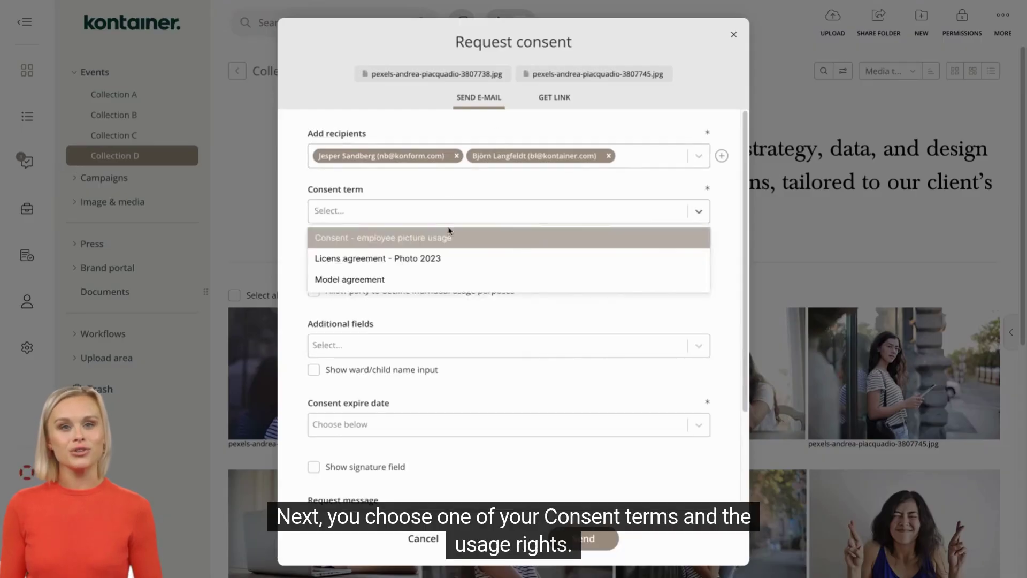
click(429, 279)
click(427, 273)
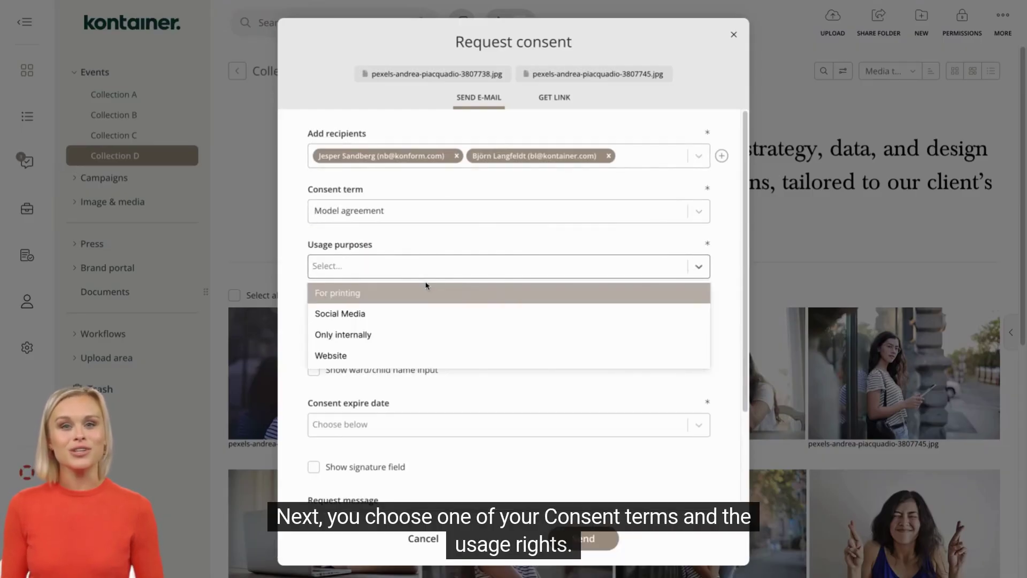
click(406, 349)
click(393, 315)
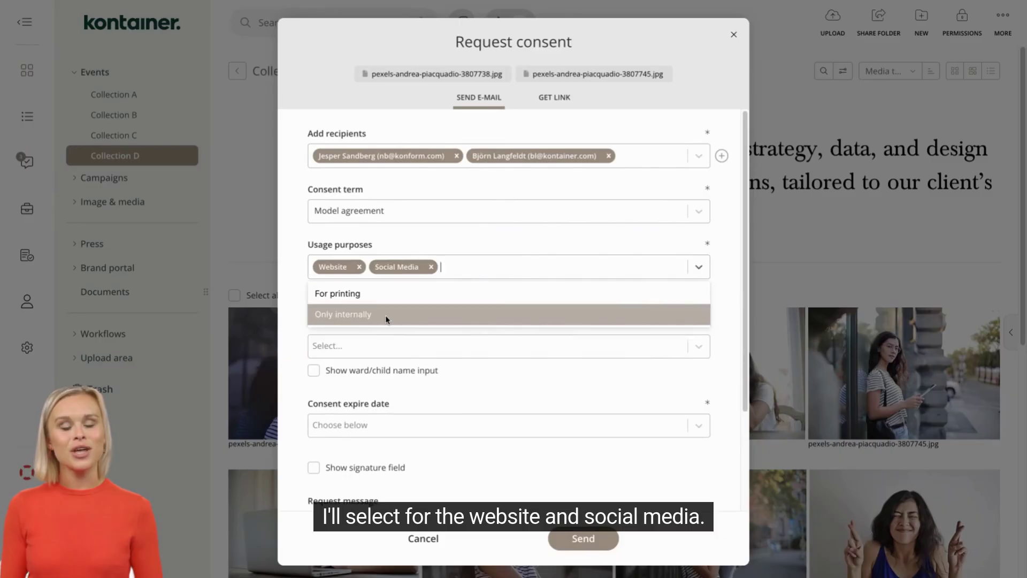
click(537, 380)
Step: Set the consent expiry to one month and begin the request message
scroll(534, 379, down, 1)
click(537, 378)
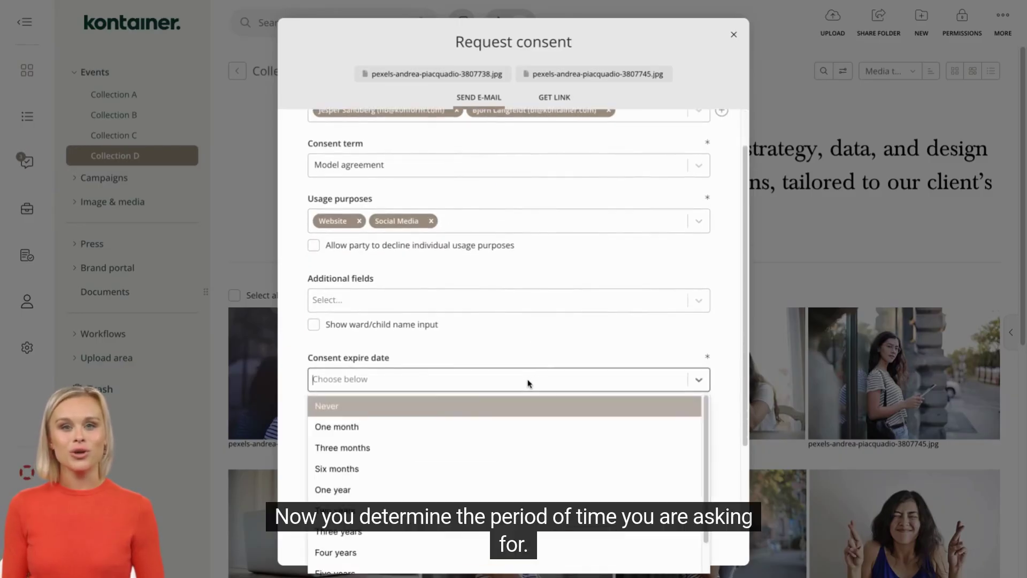
click(519, 428)
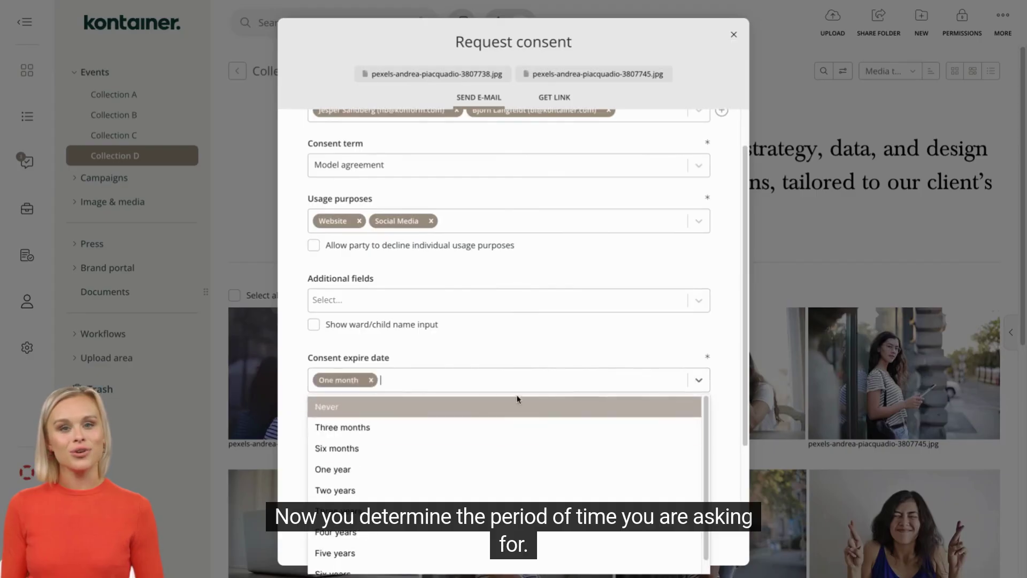
click(517, 345)
scroll(518, 344, down, 2)
click(426, 412)
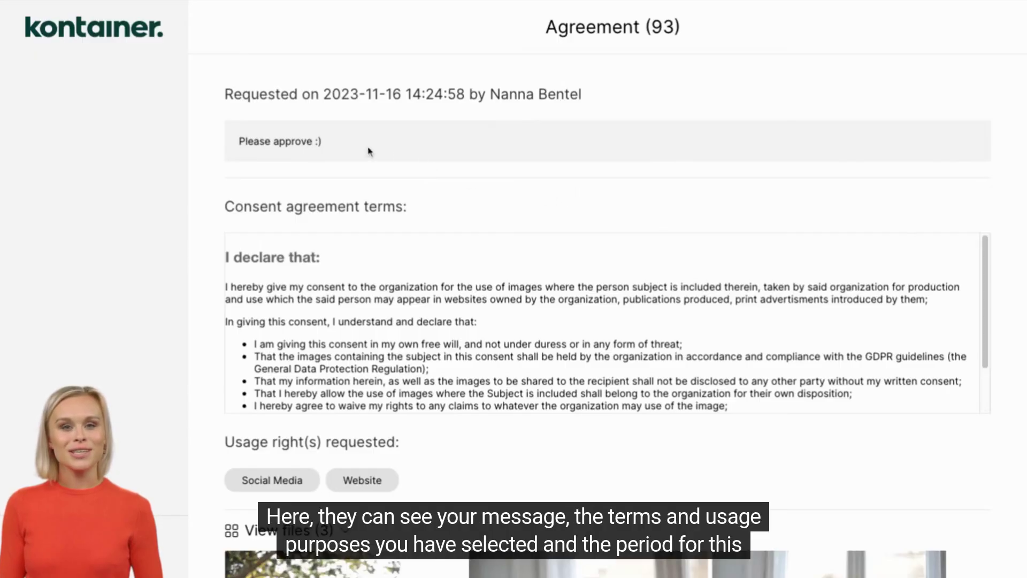
Step: Scroll through the agreement's terms and files and tick 'I have read and agree to the terms above'
scroll(419, 318, down, 3)
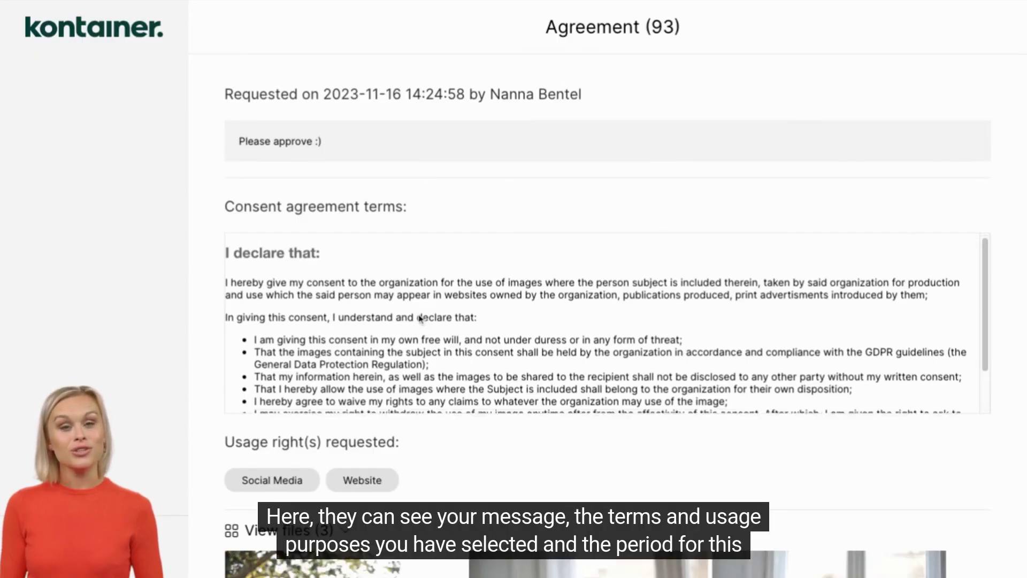
scroll(434, 422, down, 3)
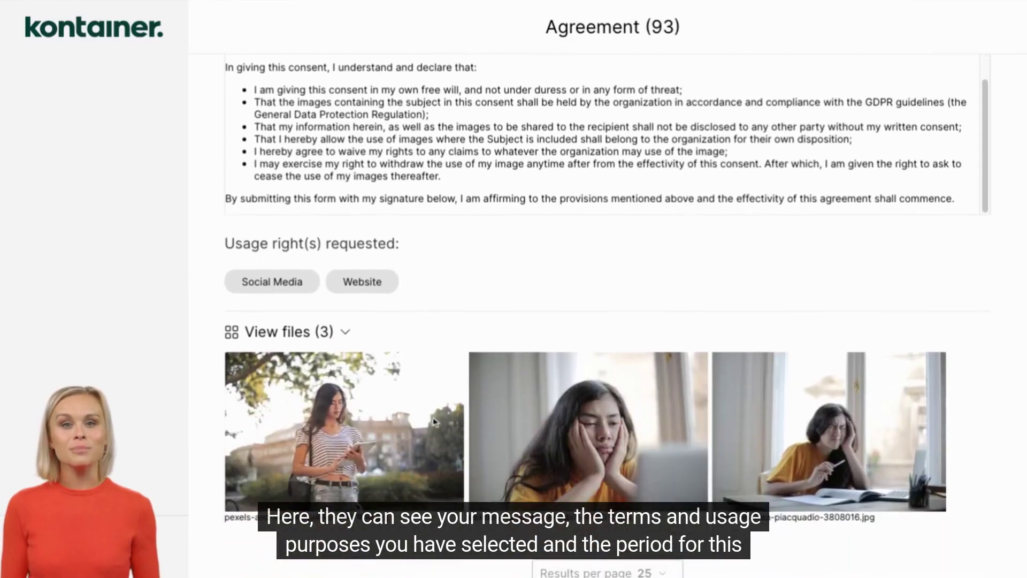
scroll(315, 439, down, 5)
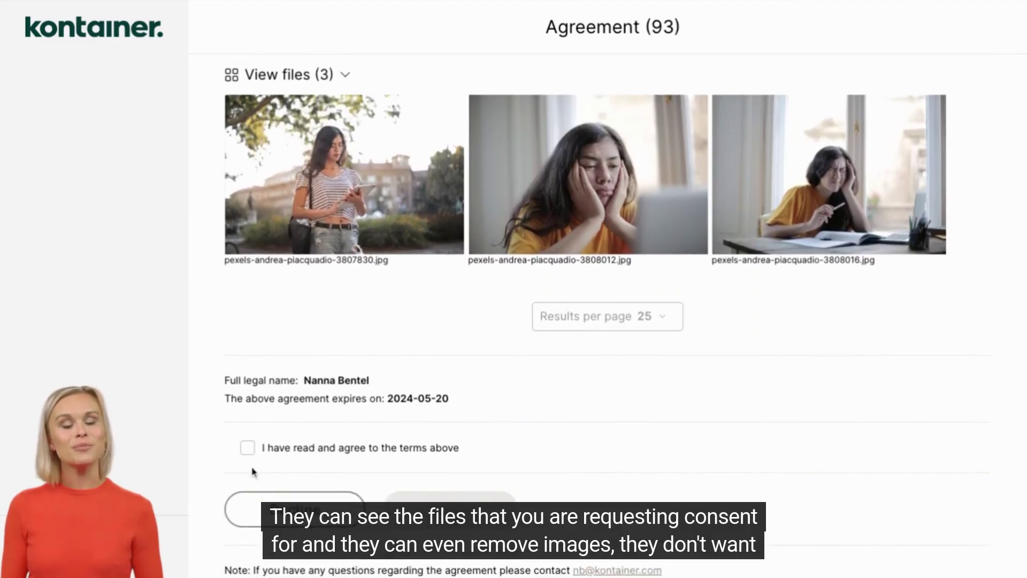
click(248, 450)
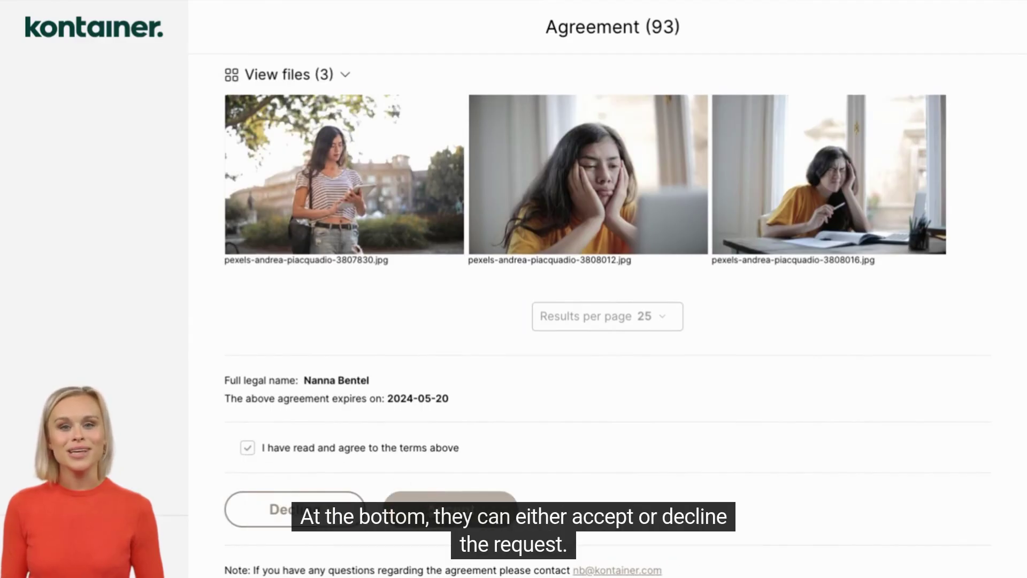
scroll(431, 508, up, 9)
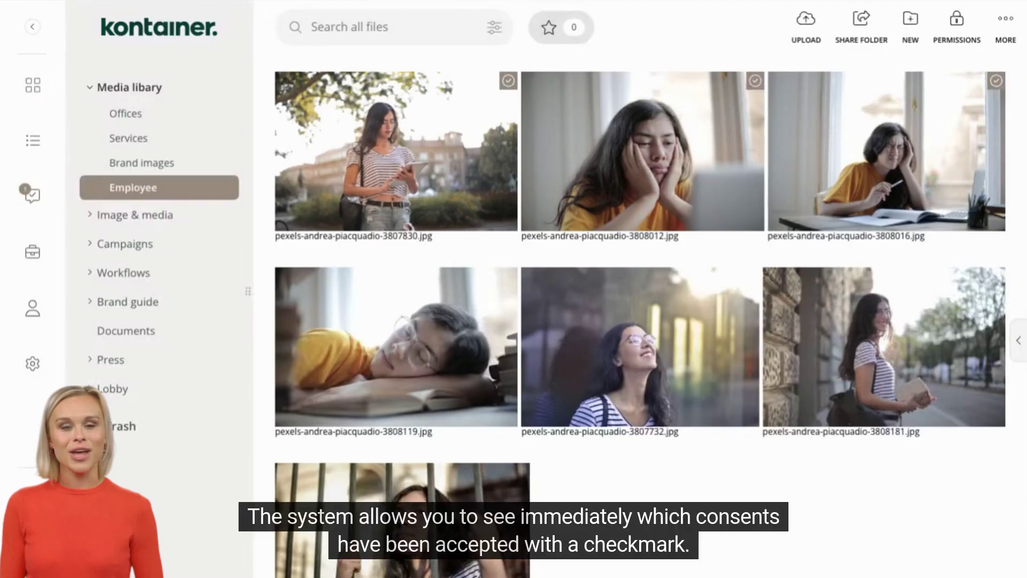
Step: Preview the first image in its full detail view, then close it
mouse_move(406, 110)
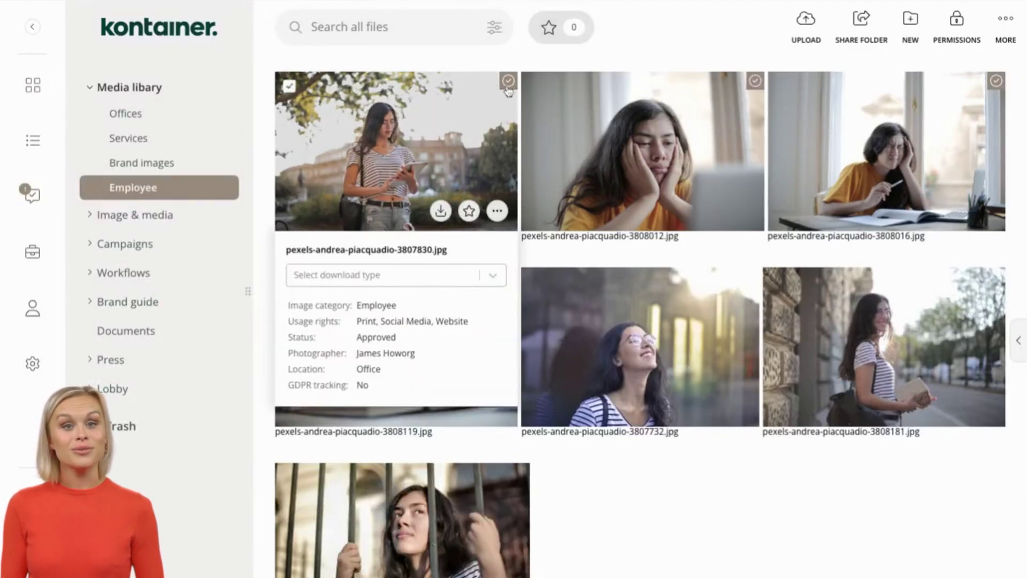
click(400, 146)
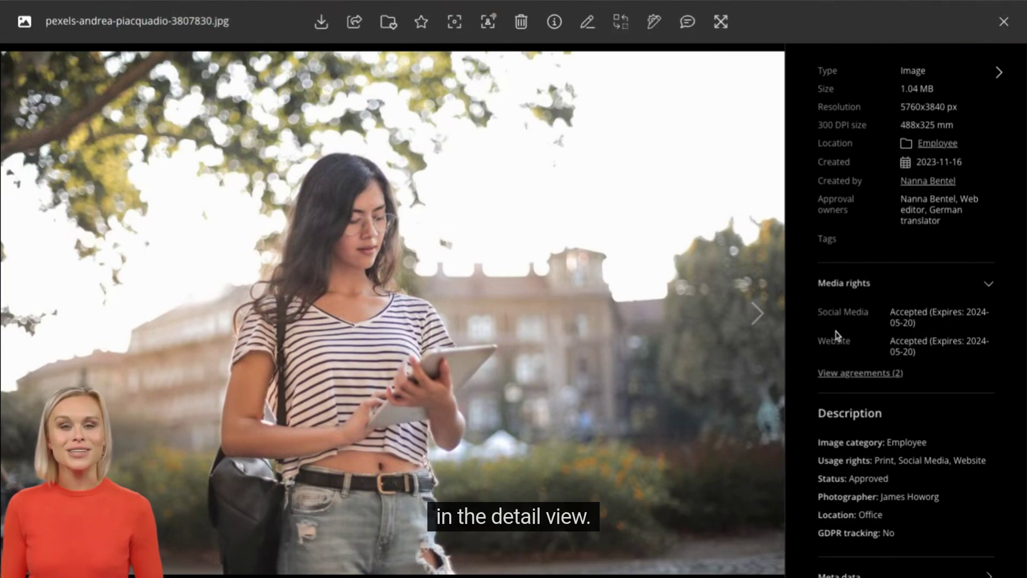
click(1002, 22)
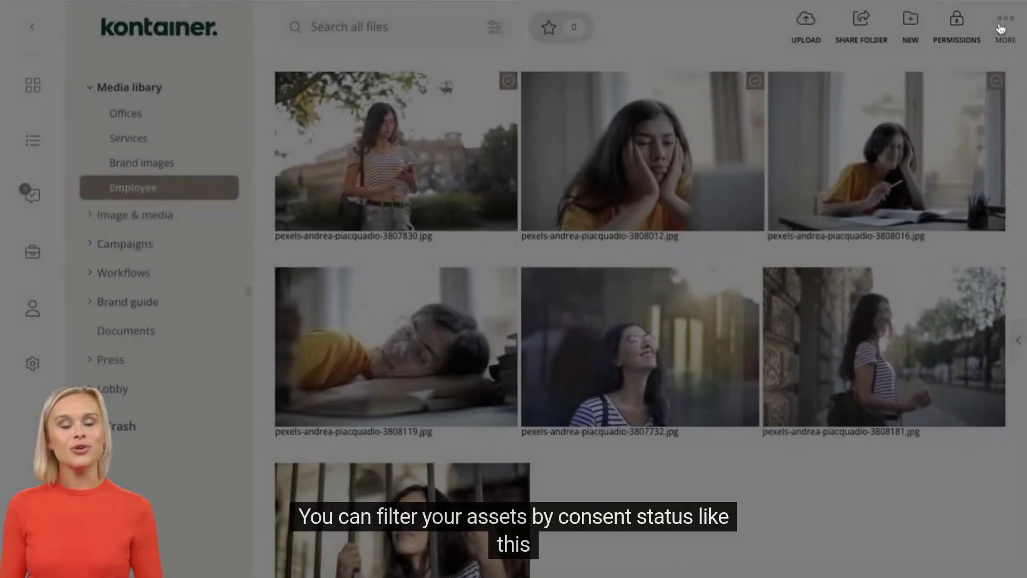
Step: Filter the advanced file search to Consent status 'Is fully consented', giving 12 results
click(495, 29)
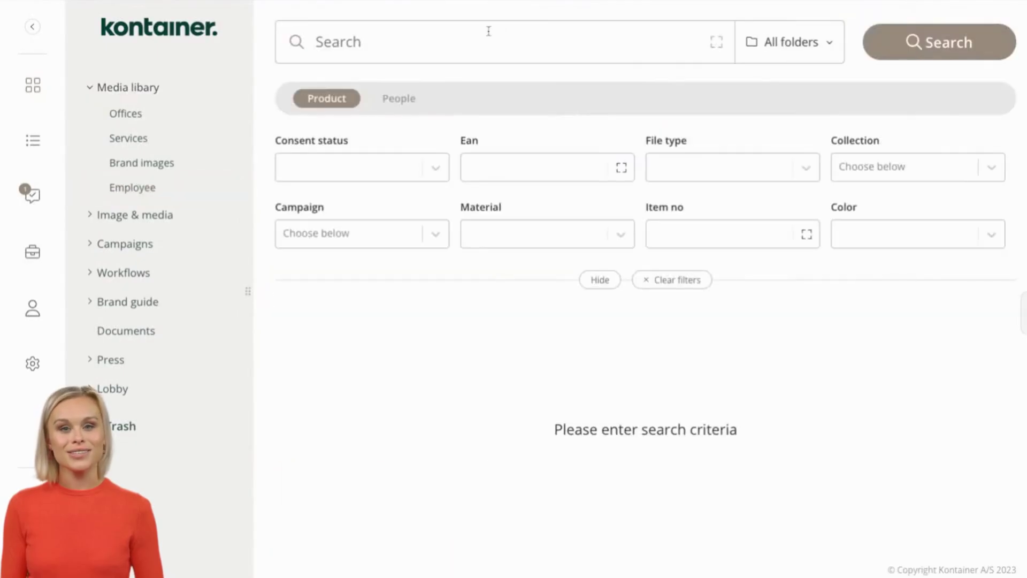
click(376, 169)
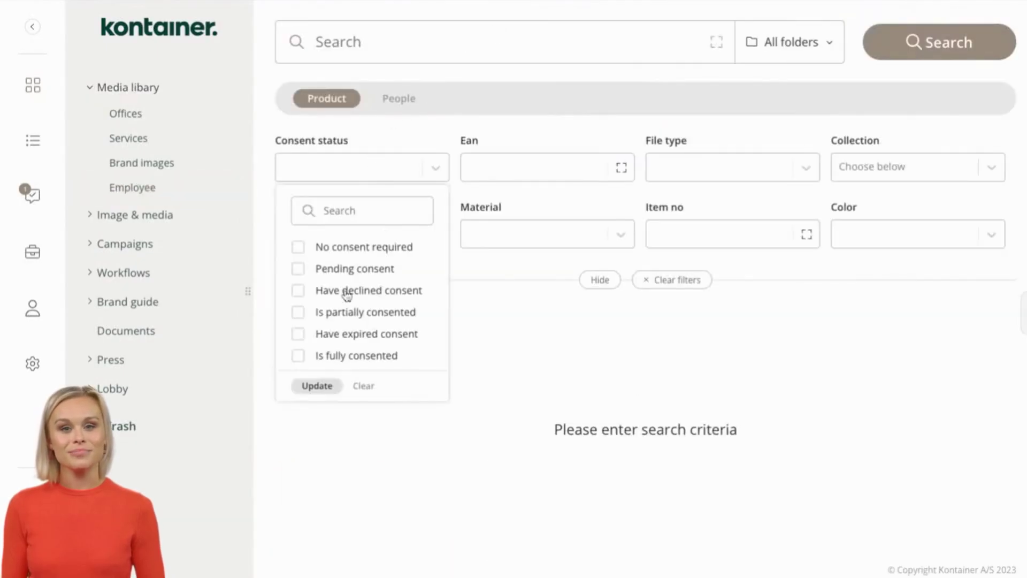
click(349, 355)
click(317, 393)
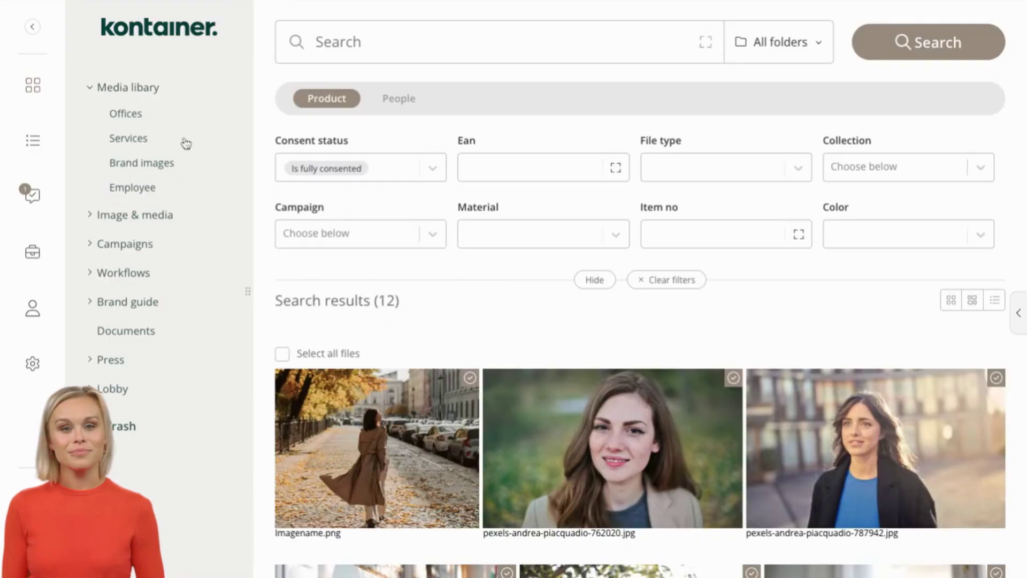
click(154, 92)
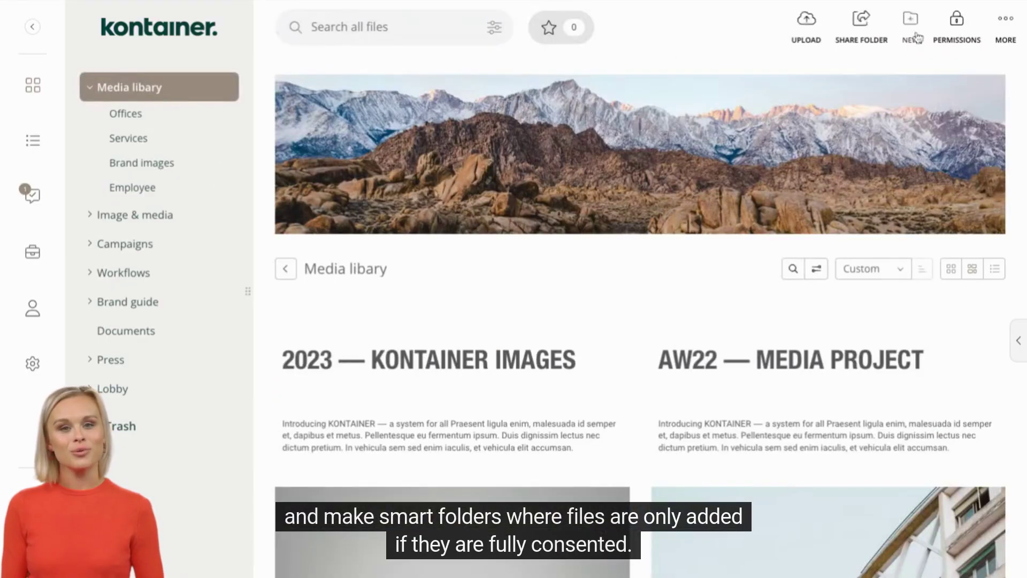
Step: Start a new smart folder named 'Employees with consent'
click(917, 28)
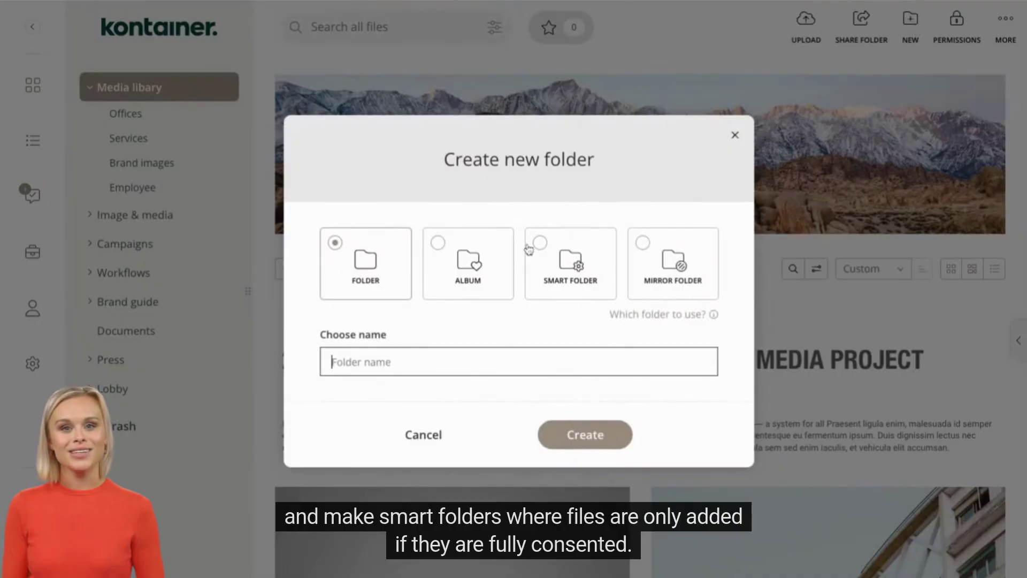
click(535, 247)
click(455, 276)
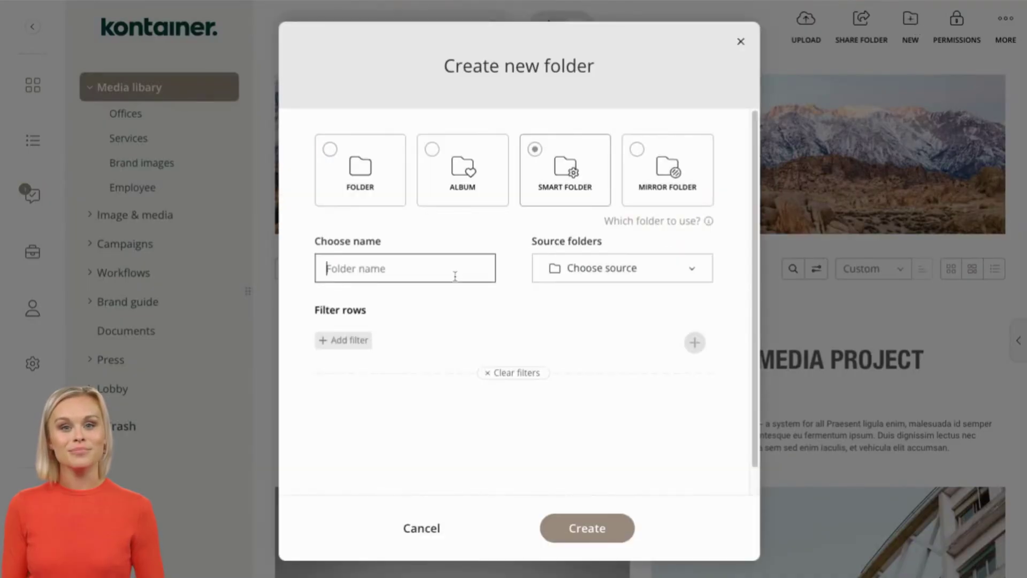
text(Employees with consent)
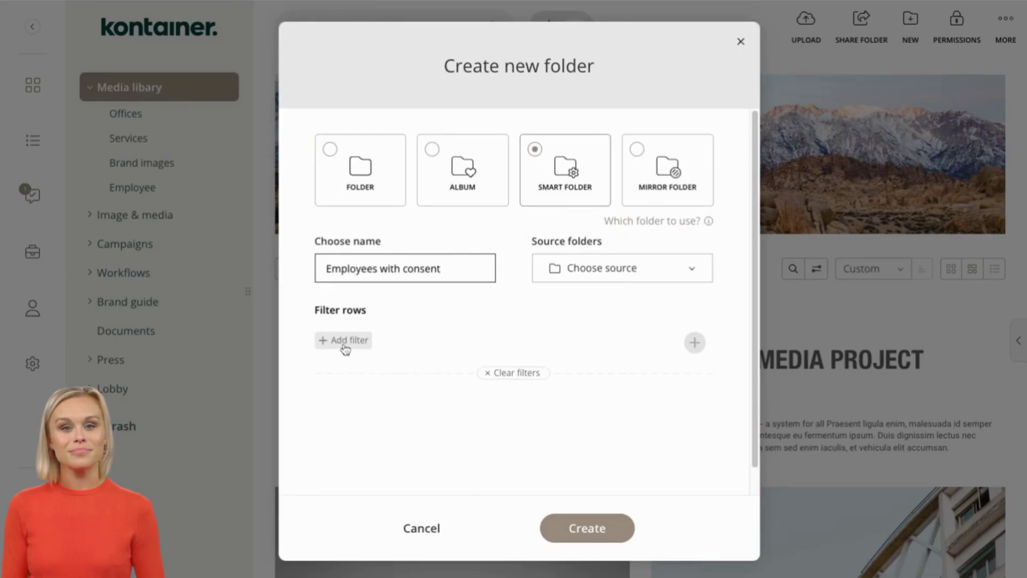
Step: Add a Consent status filter set to 'Is fully consented' to the smart folder
click(344, 345)
click(339, 443)
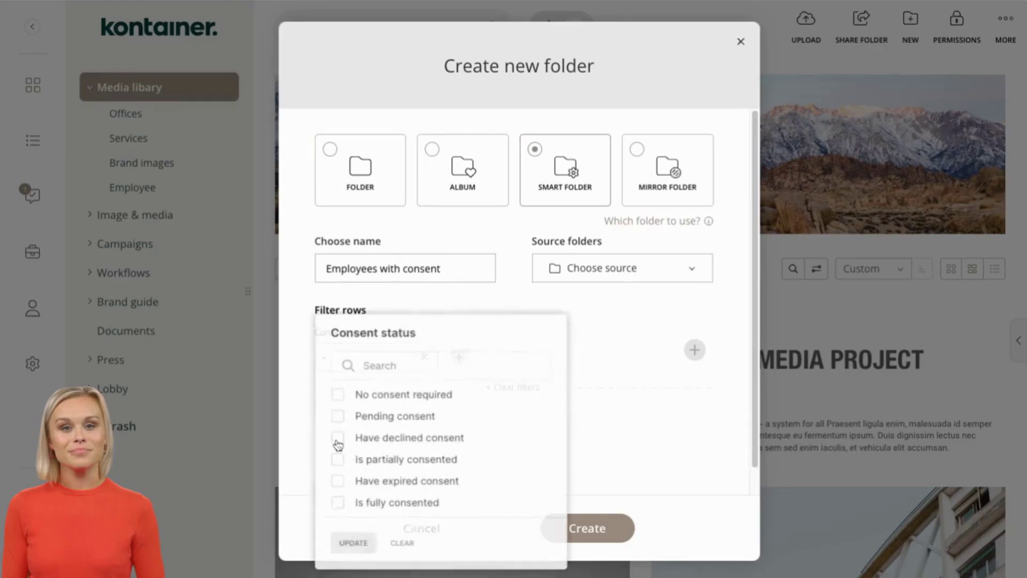
click(338, 503)
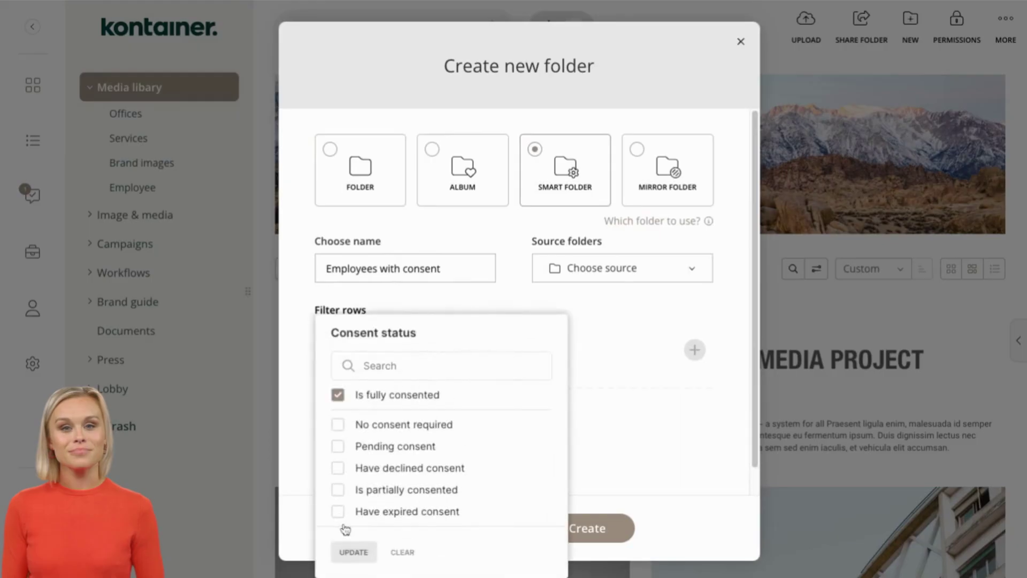
click(355, 554)
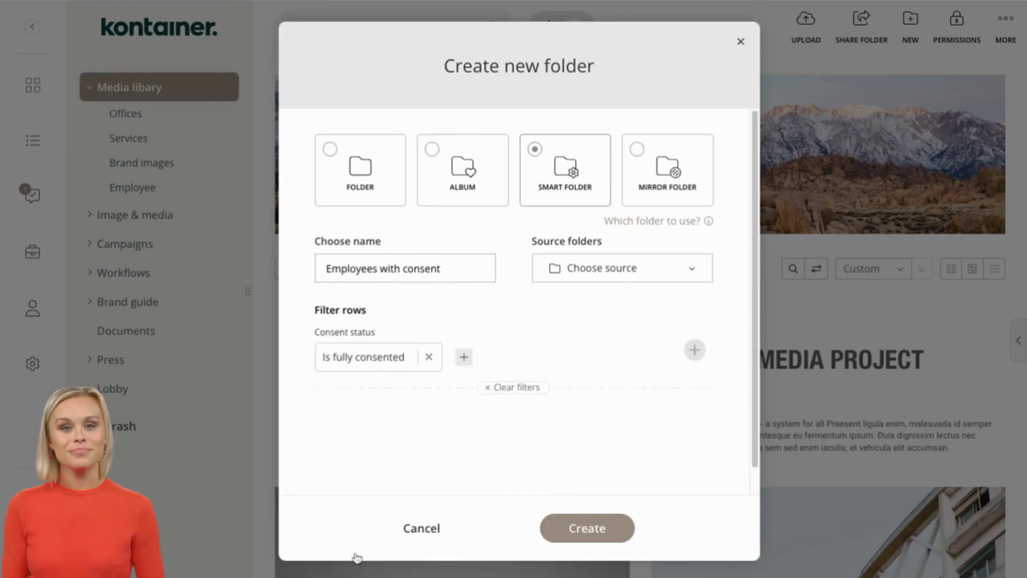
Step: Add a People: Image category = Employee filter and create the smart folder
click(464, 357)
scroll(492, 523, down, 3)
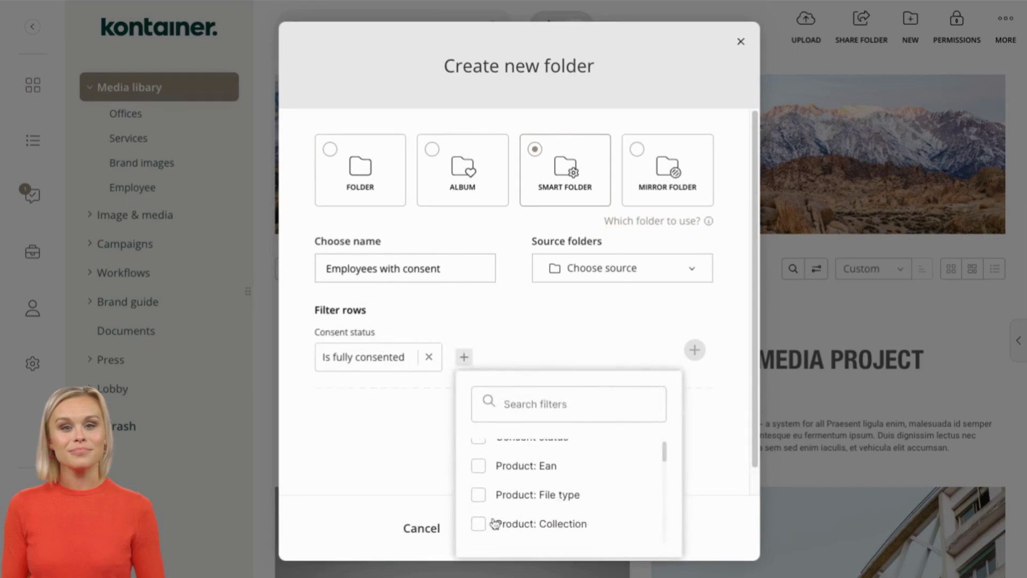
scroll(492, 523, down, 4)
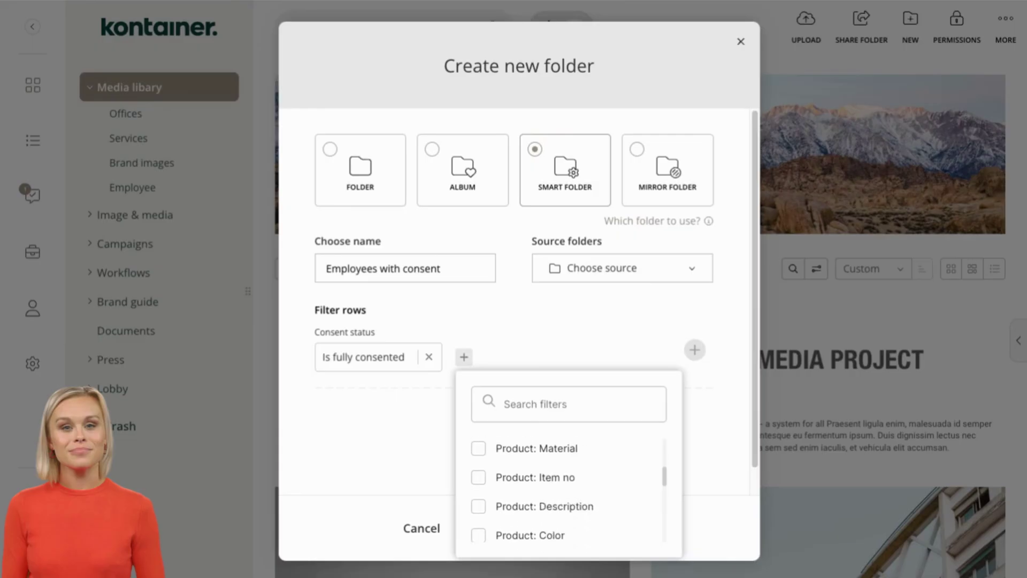
click(479, 512)
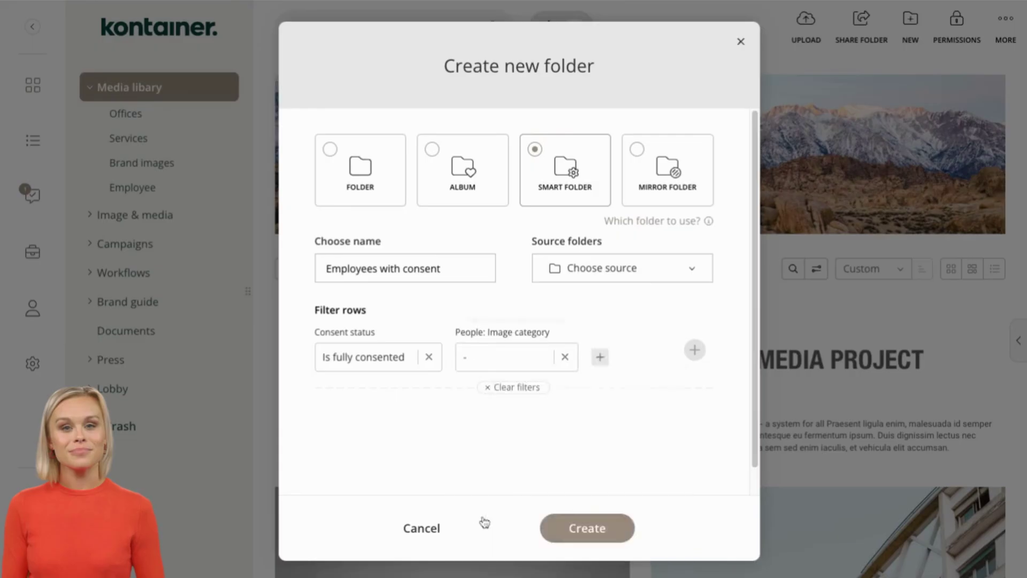
click(478, 481)
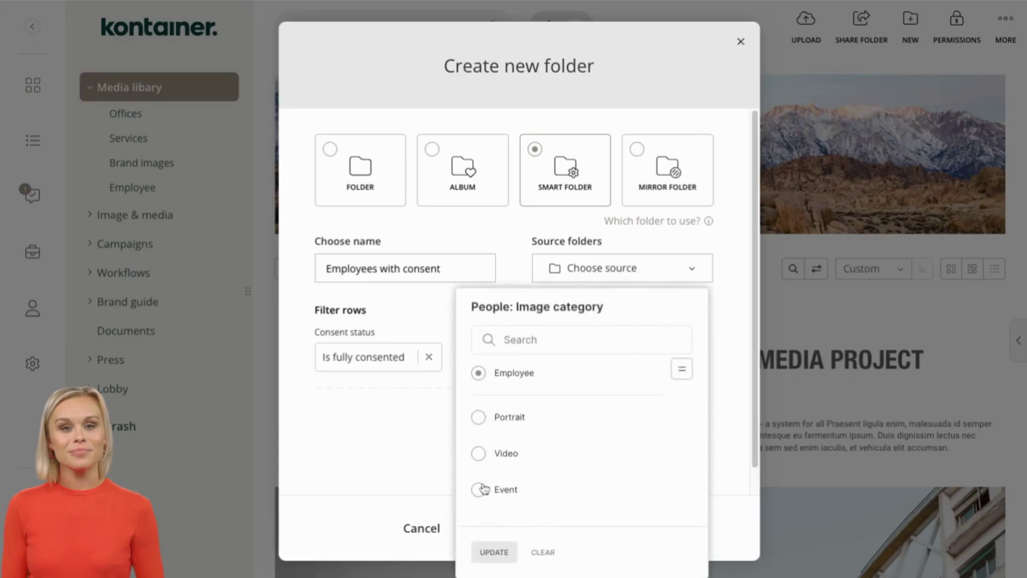
click(493, 553)
click(575, 532)
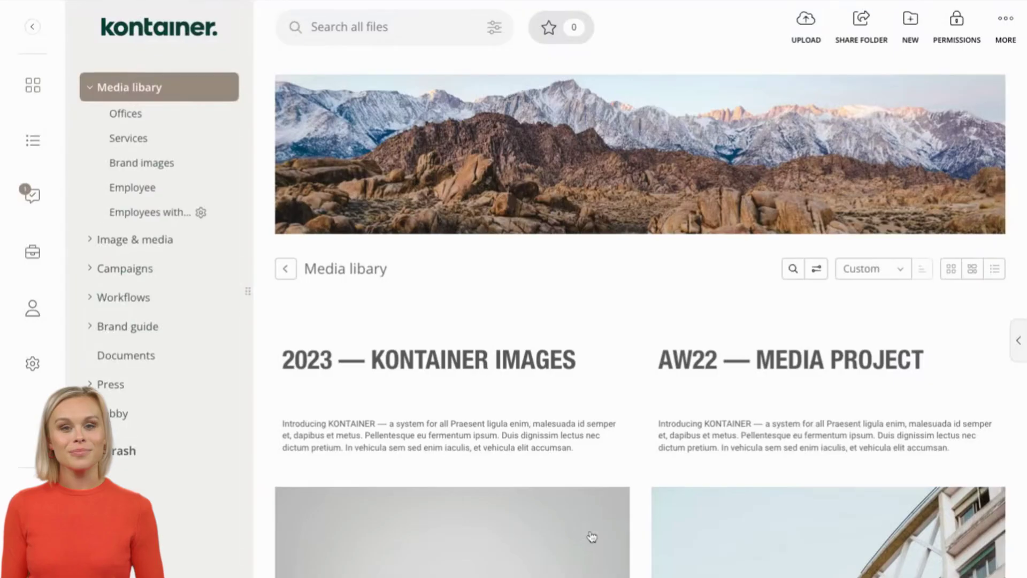
Step: Open the 'Employees with consent' smart folder and browse its consented employee images
click(180, 223)
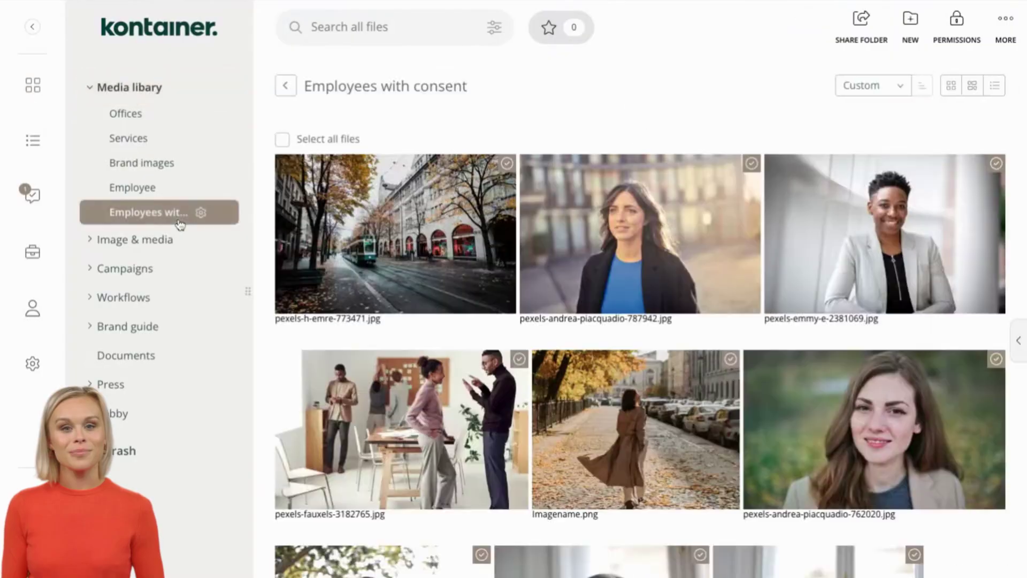
scroll(493, 154, down, 4)
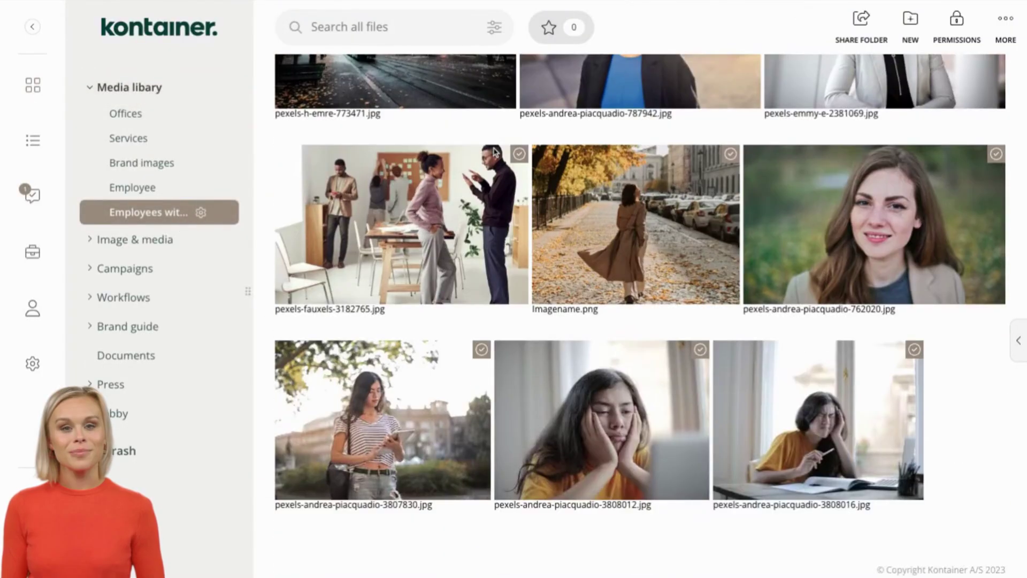
mouse_move(493, 151)
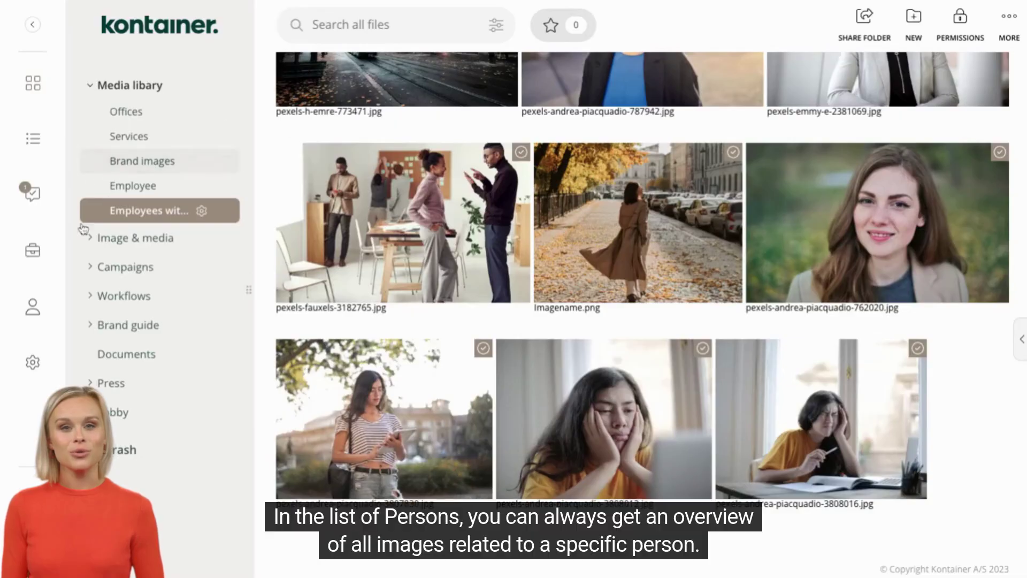
click(32, 256)
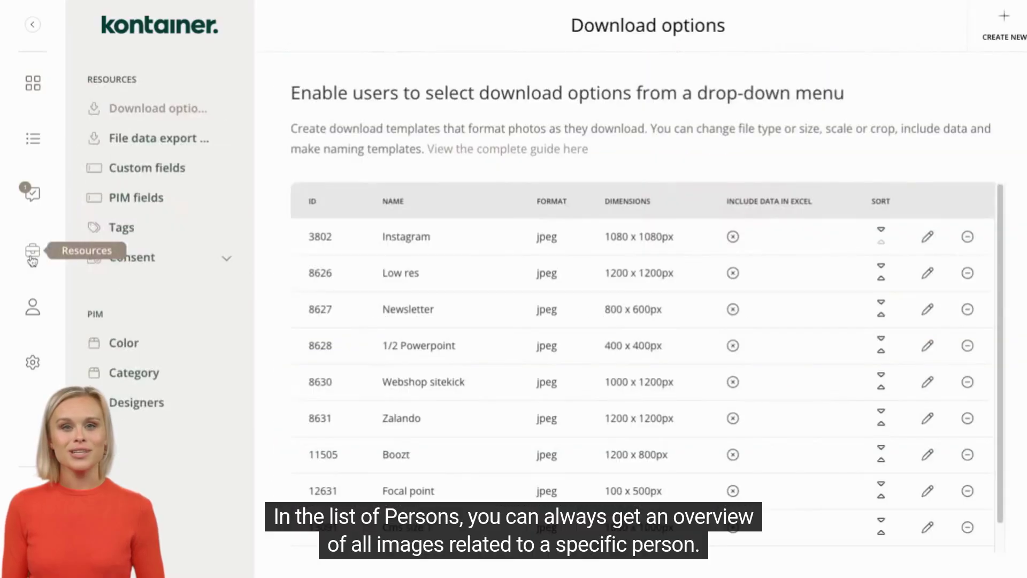
Step: Open a party under Consent > Parties and list all 23 of its images
click(146, 260)
click(142, 347)
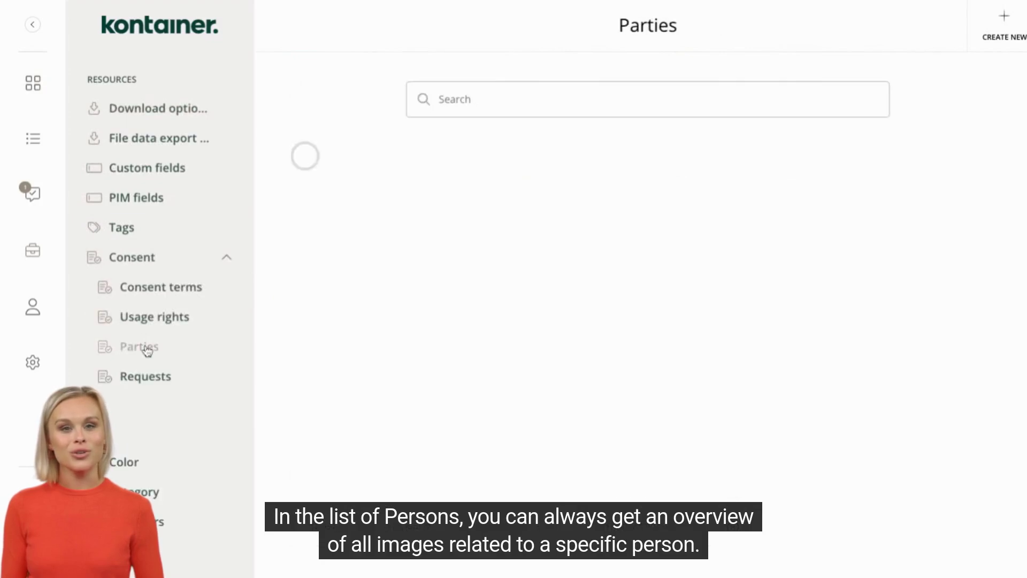
click(354, 322)
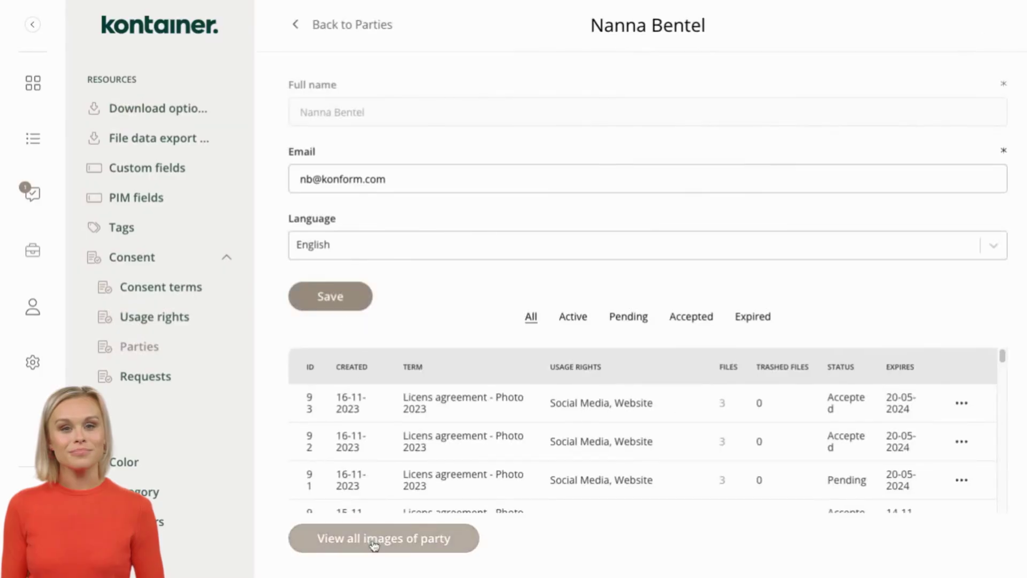
click(373, 538)
scroll(374, 545, down, 3)
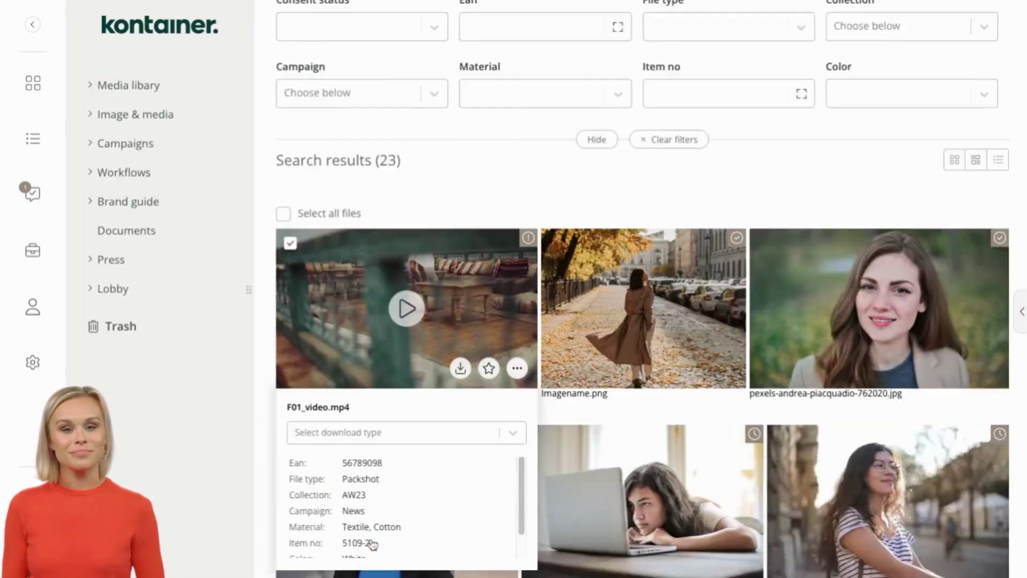
scroll(373, 543, down, 10)
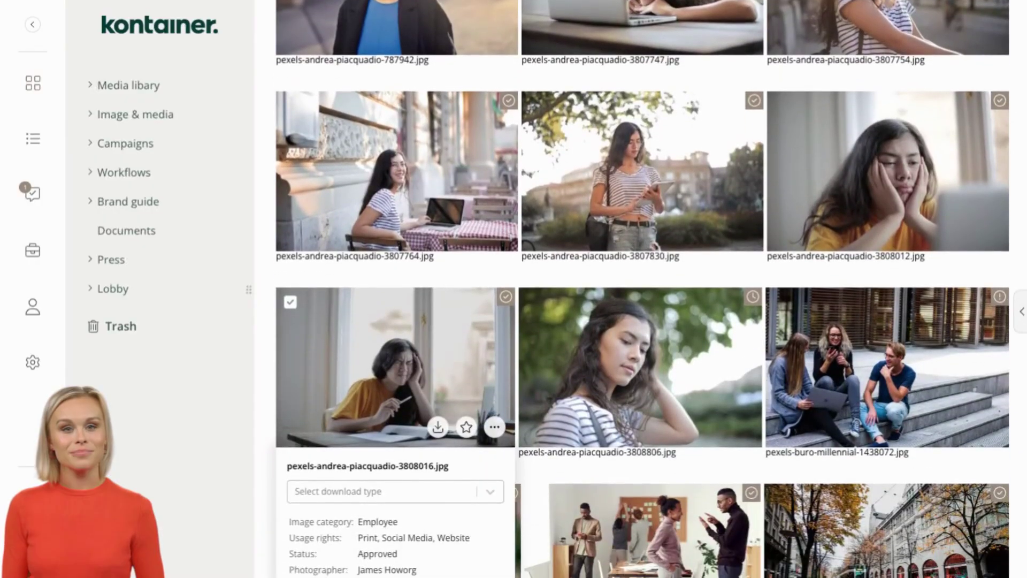
Step: Run a face-recognition search from image 3807830 to find photos of the same woman
click(648, 209)
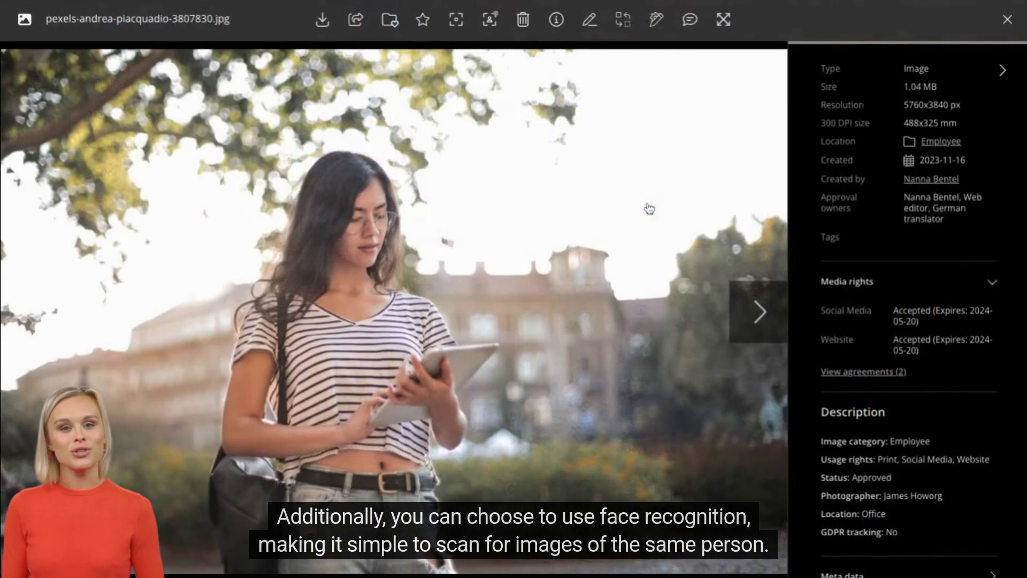
click(489, 19)
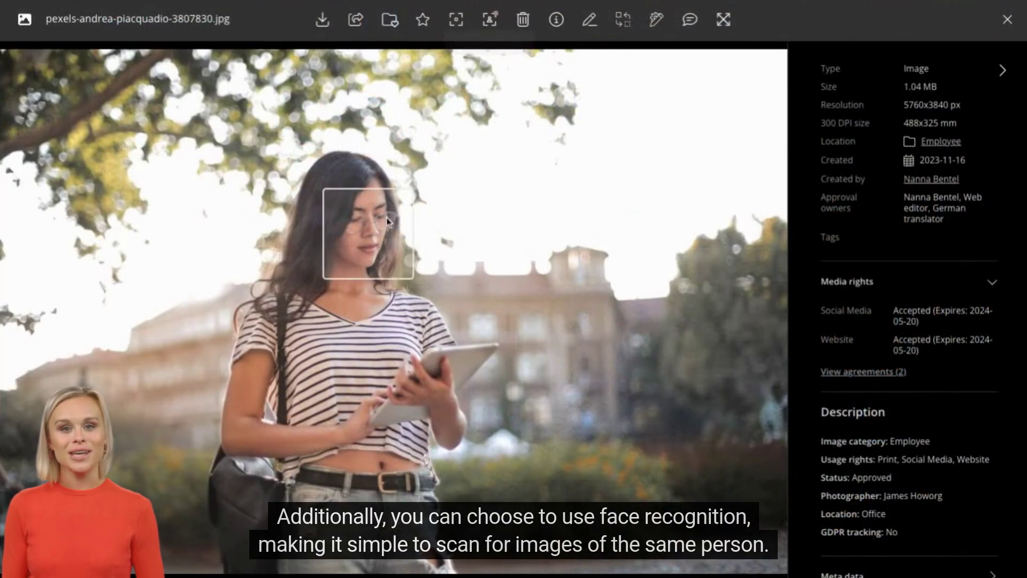
mouse_move(381, 256)
click(375, 291)
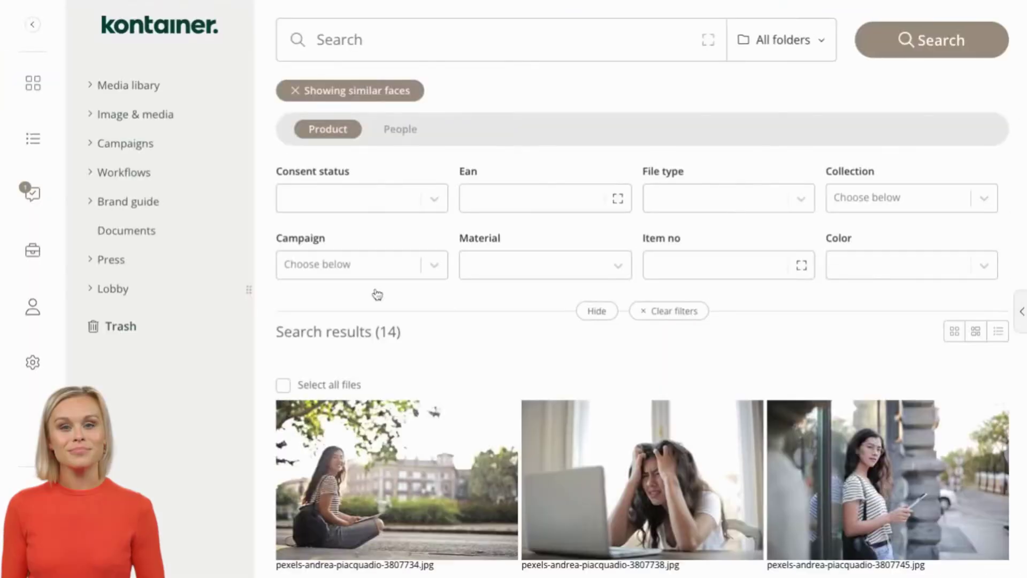
Step: Select all 14 similar-face results and show the further bulk actions
scroll(372, 338, down, 6)
scroll(373, 338, up, 5)
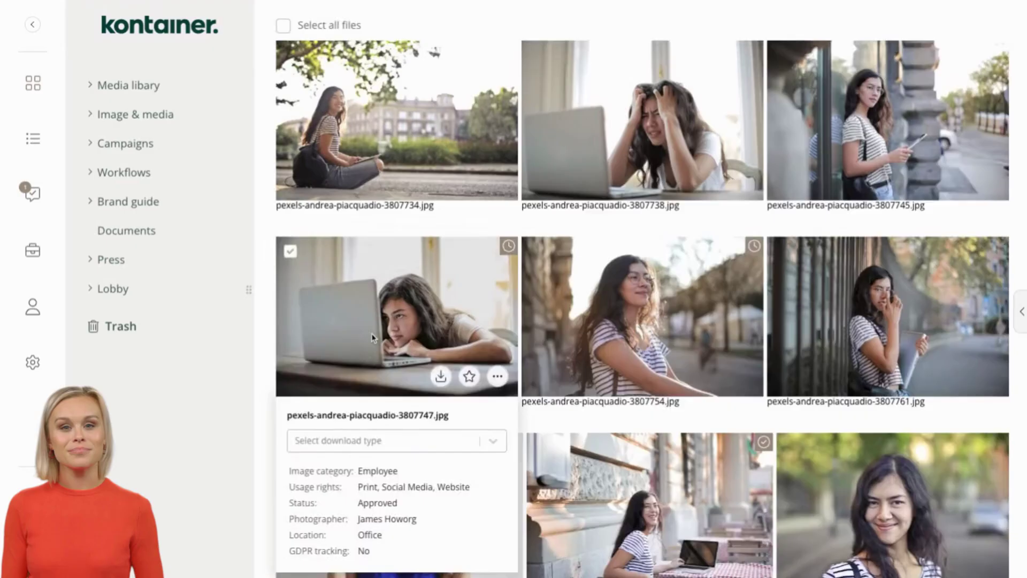
click(342, 346)
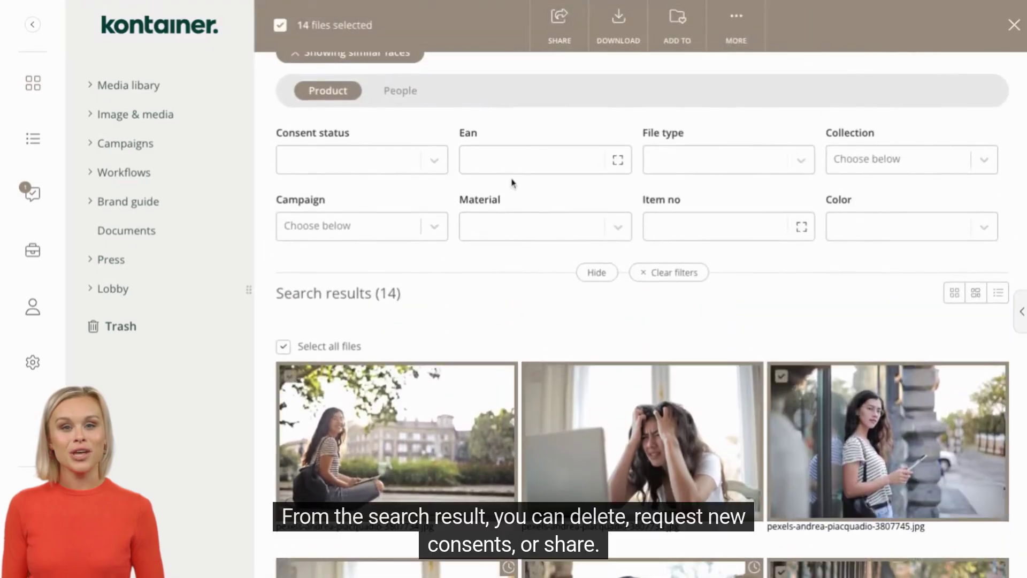
click(737, 32)
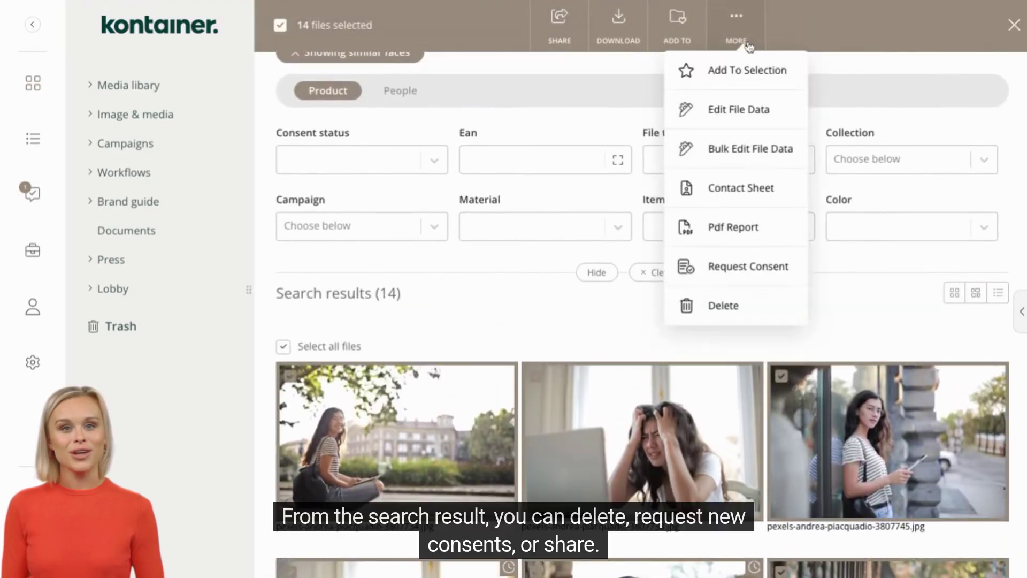